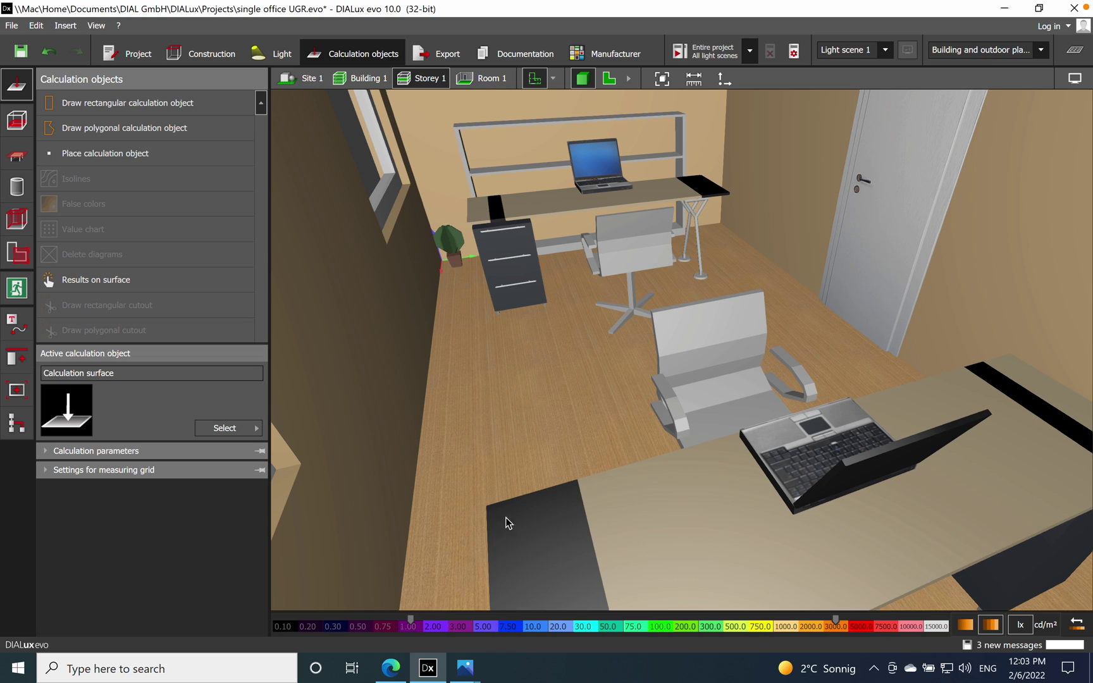
Step: Switch to Photos to examine the Sources of Glare picture, and return to the DIALux evo project
middle_drag(505, 512, 546, 490)
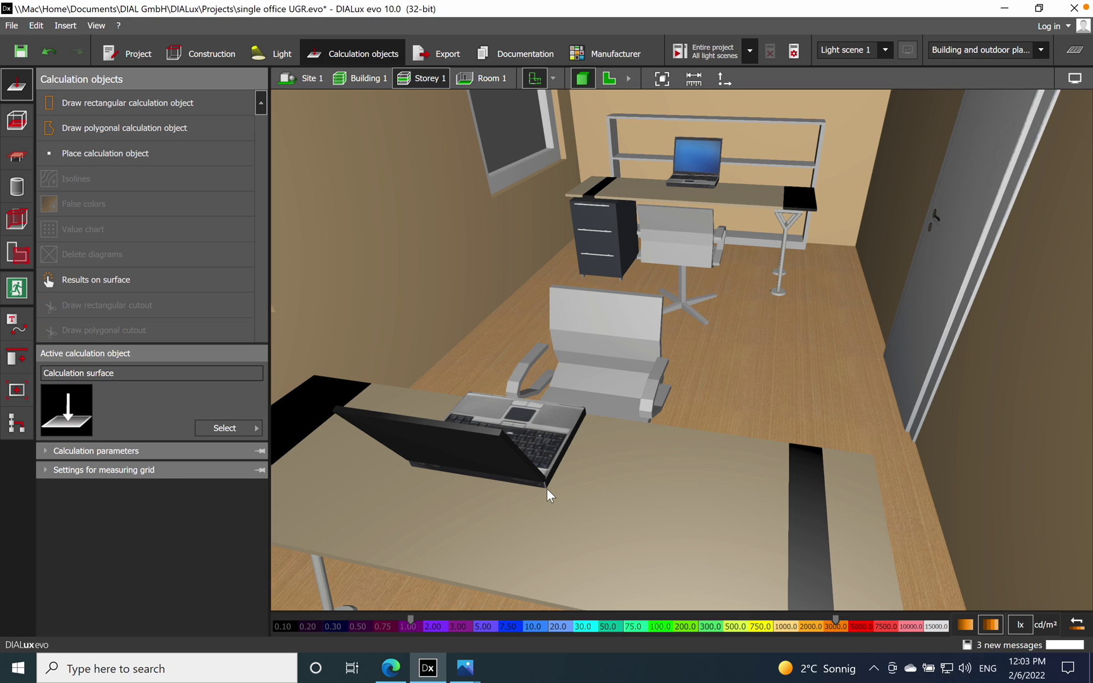
click(466, 671)
click(383, 601)
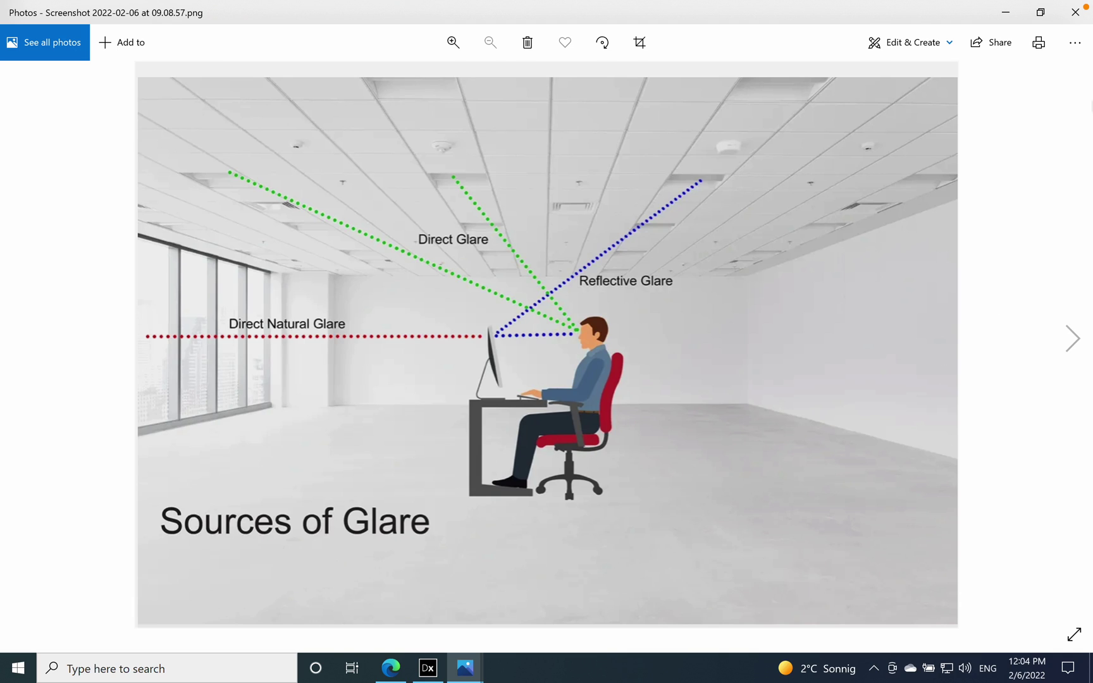
click(430, 669)
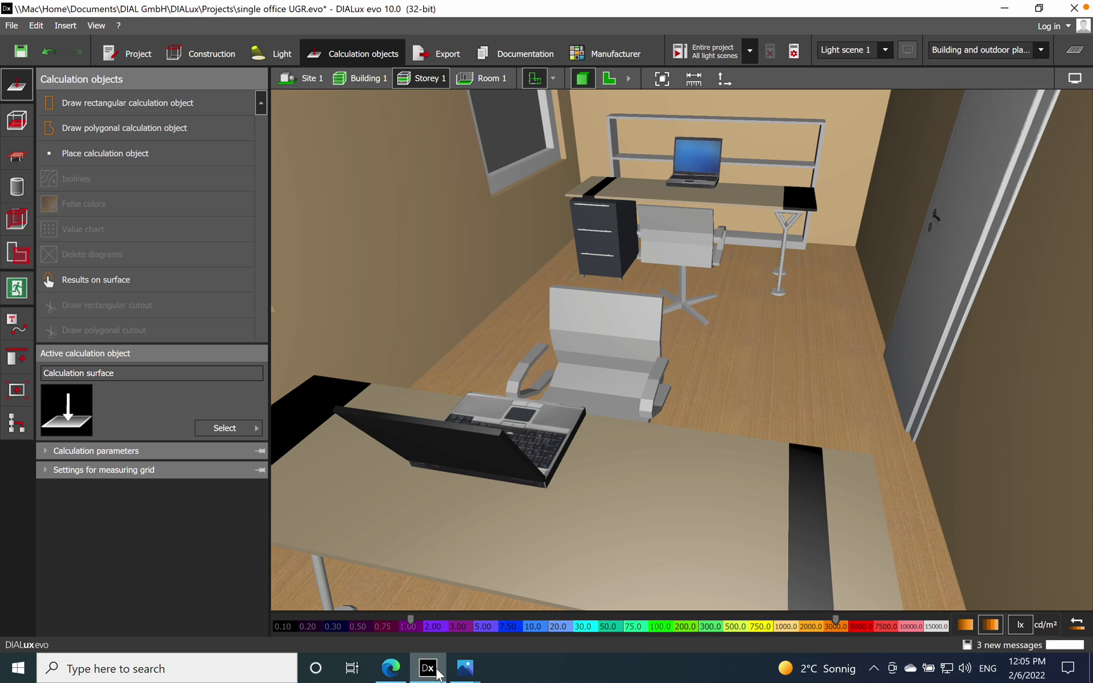
Step: Examine the office's ceiling luminaires and desk layout in the Light mode, in both the 3D and floor plan views
right_drag(439, 493, 488, 495)
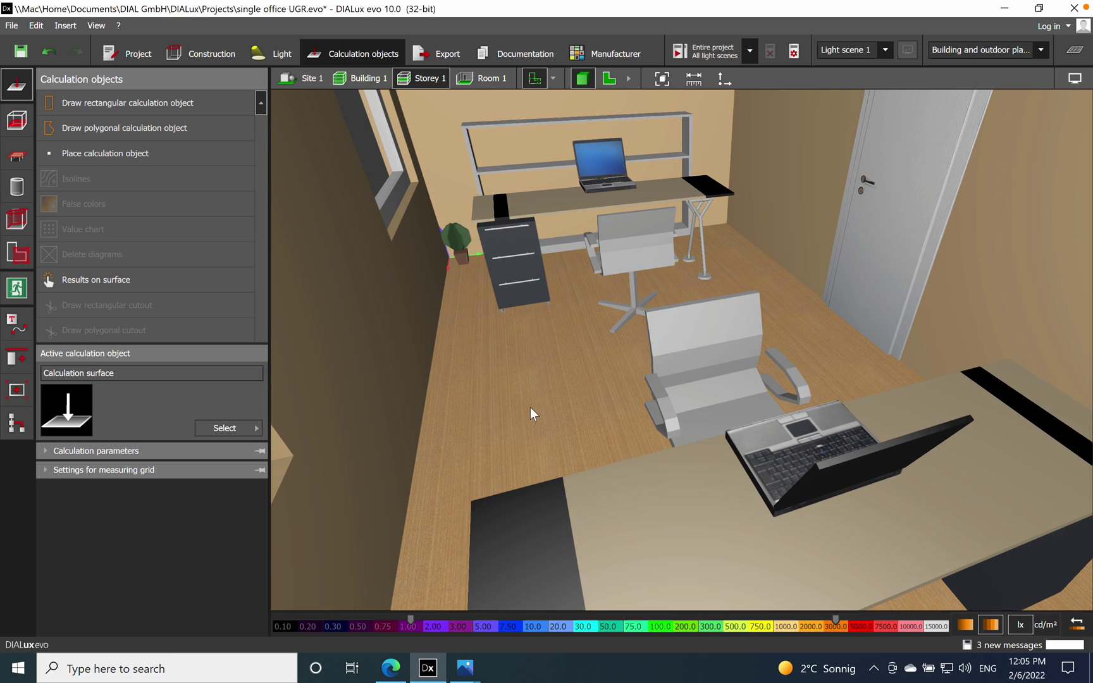
right_drag(530, 408, 615, 546)
right_drag(740, 410, 723, 442)
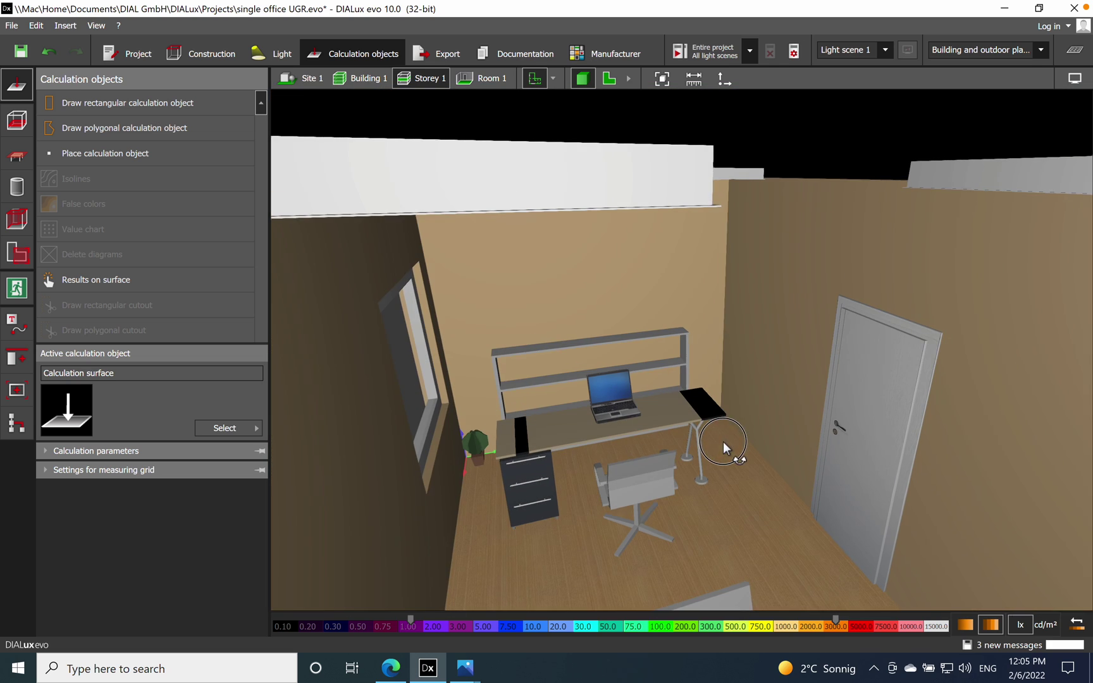
click(273, 51)
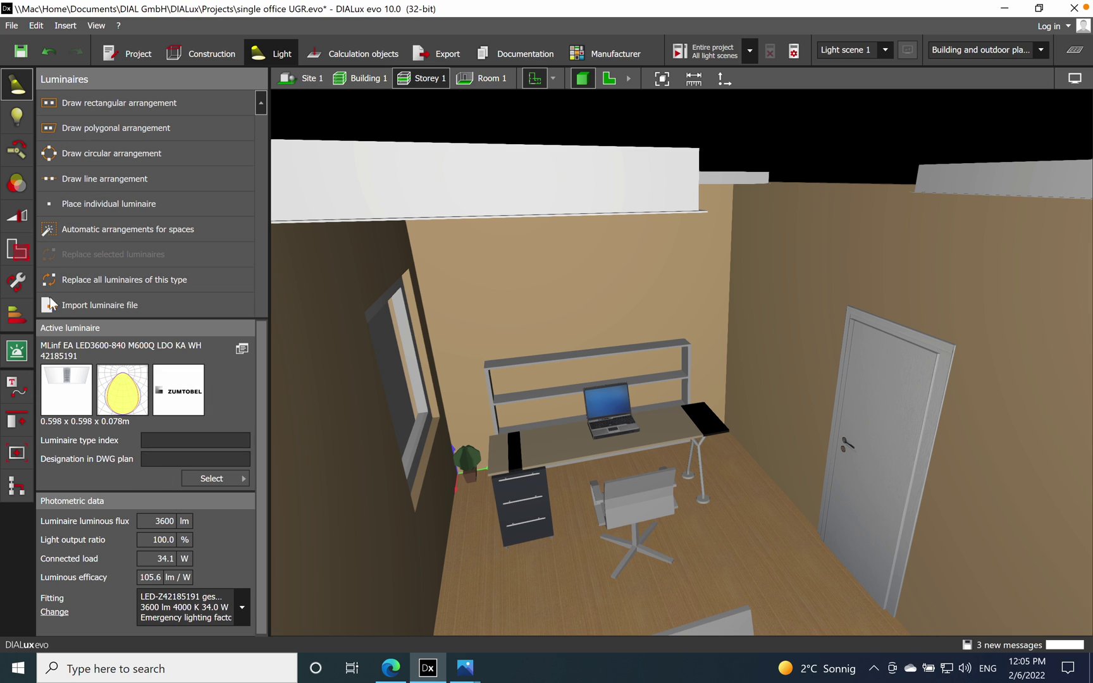
right_drag(604, 446, 533, 444)
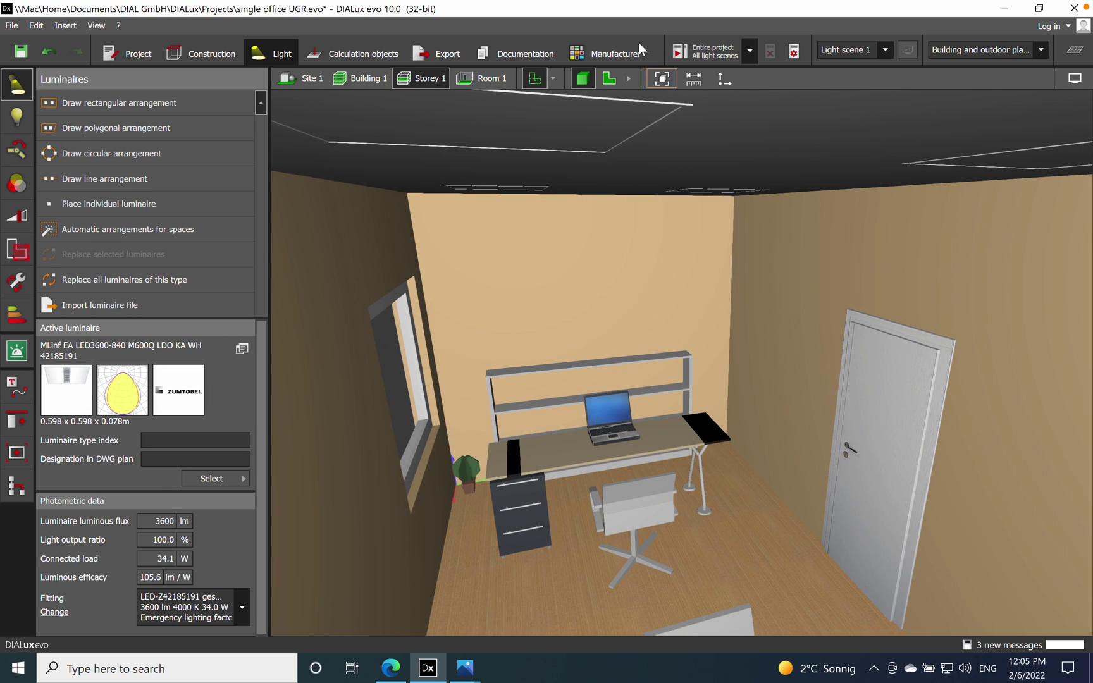
click(609, 78)
scroll(696, 228, down, 3)
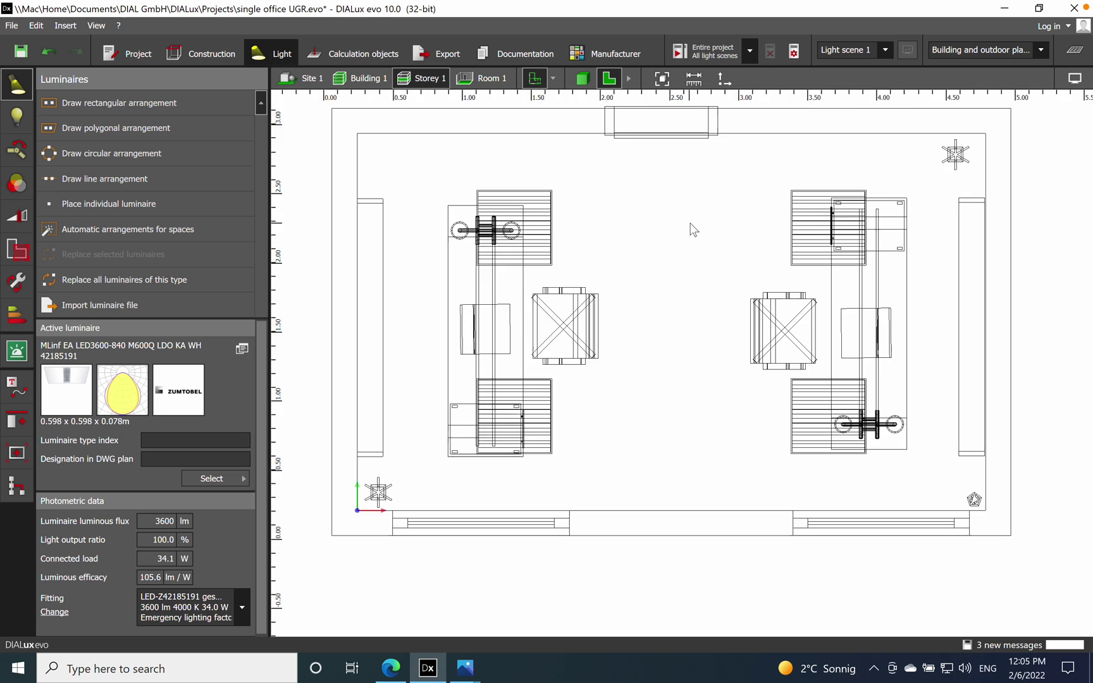
drag(690, 227, 717, 251)
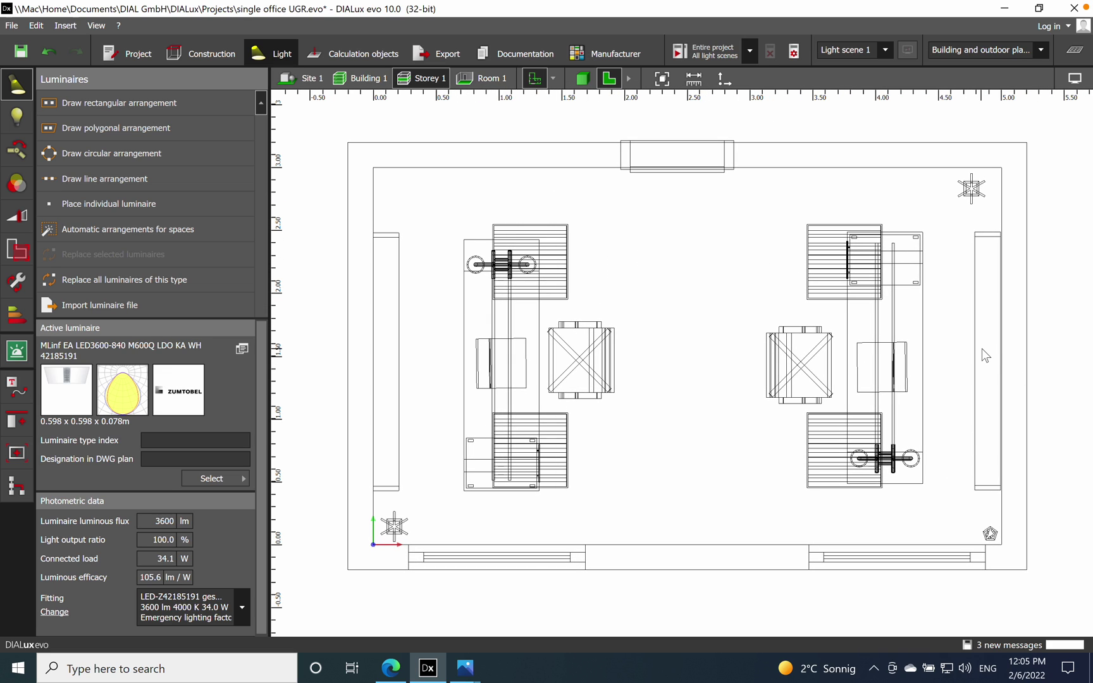
scroll(904, 310, up, 1)
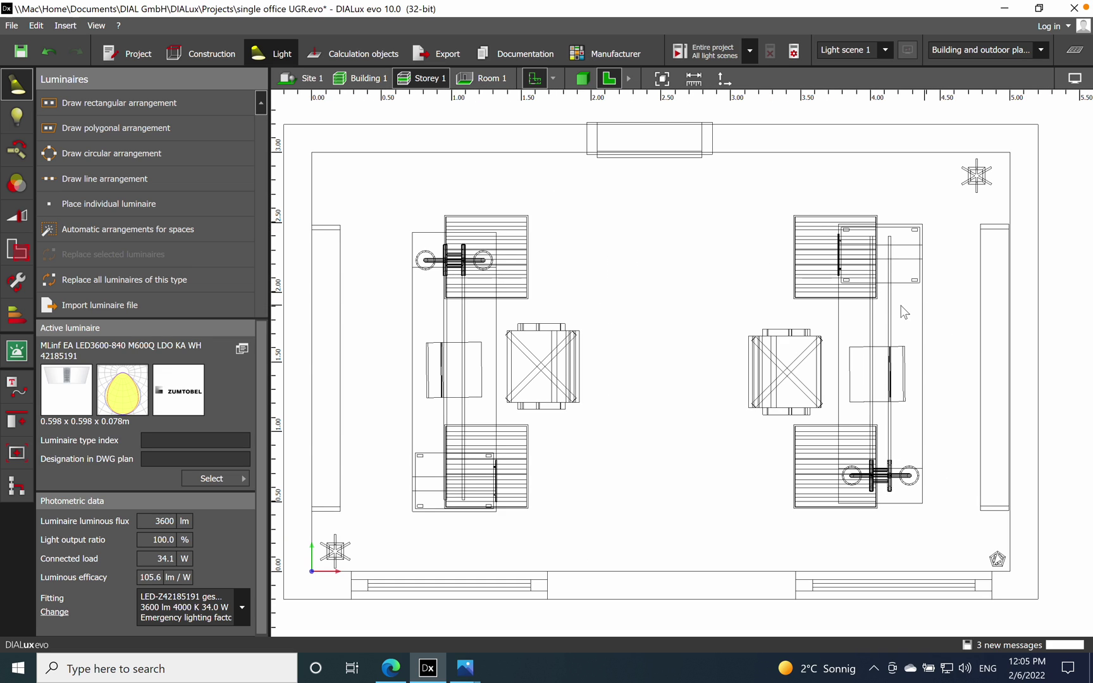
click(594, 79)
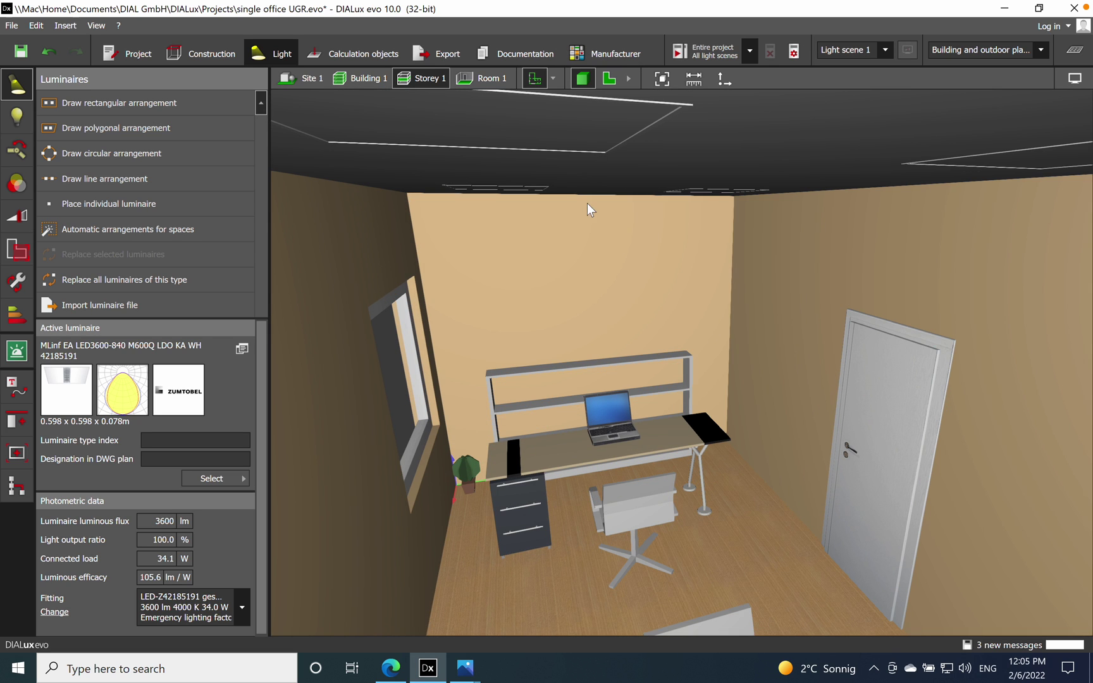
scroll(724, 245, down, 3)
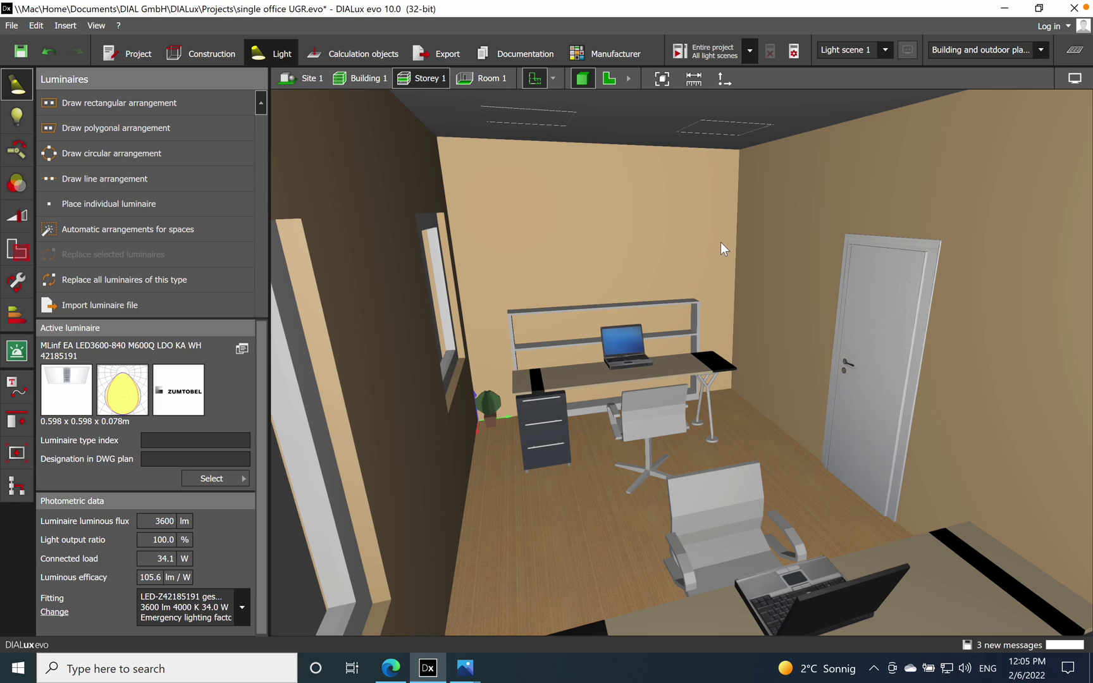
Step: In the floor plan, draw a rectangular calculation surface of about 0.606 × 1.997 m over the desk near x = 1 m
click(347, 56)
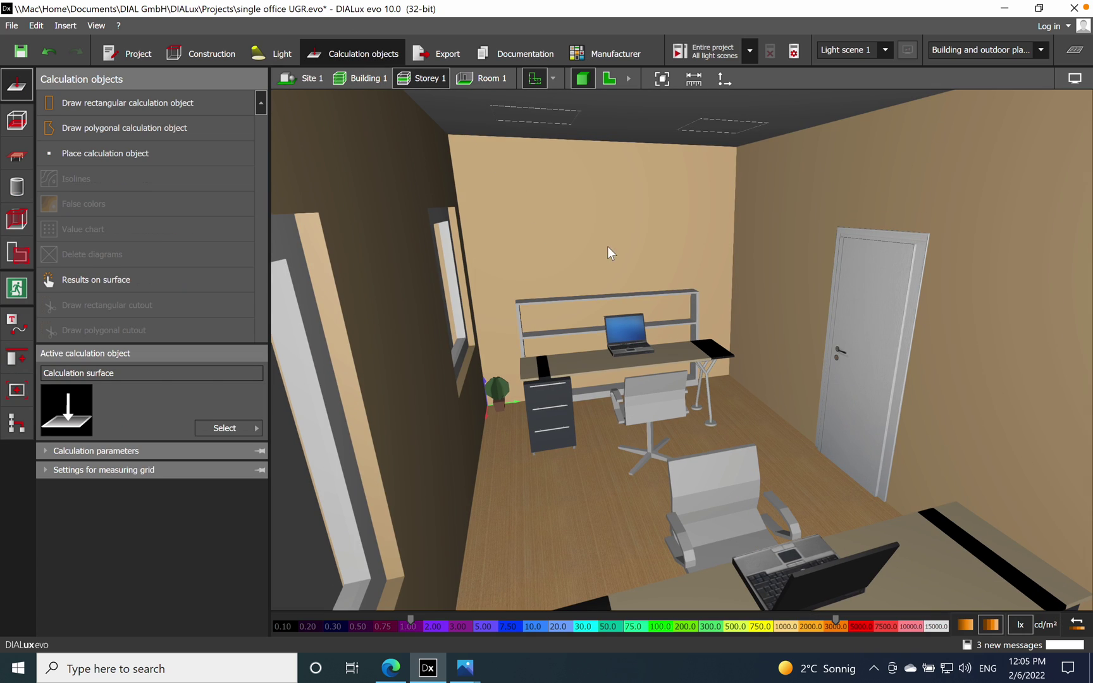
click(609, 77)
scroll(559, 276, up, 5)
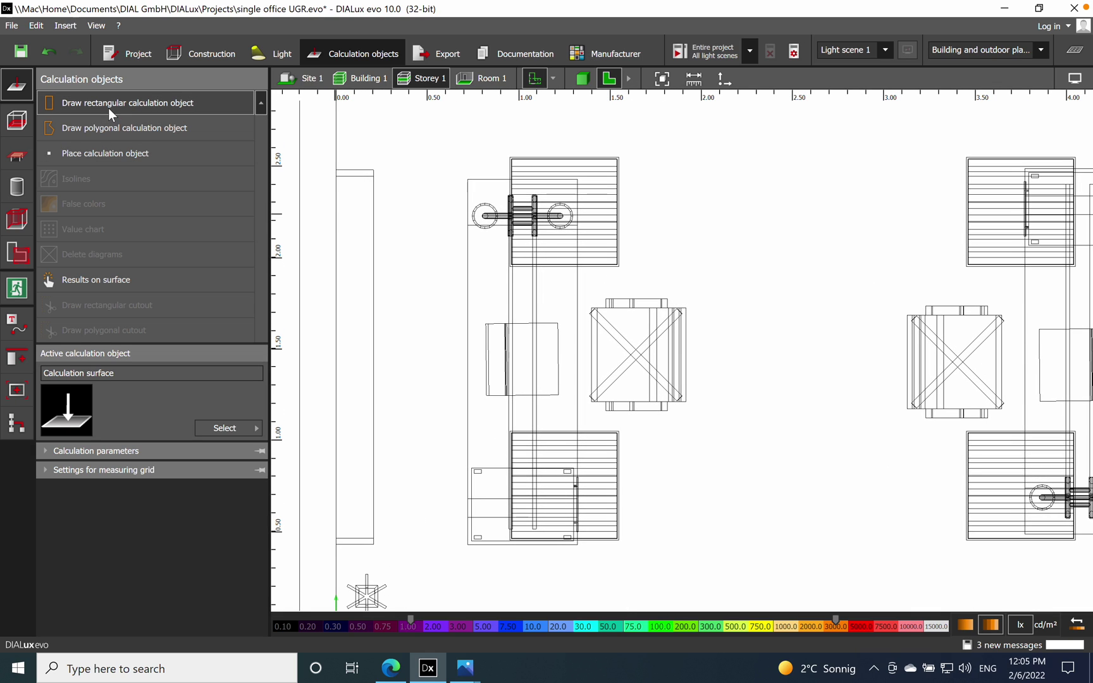
click(108, 108)
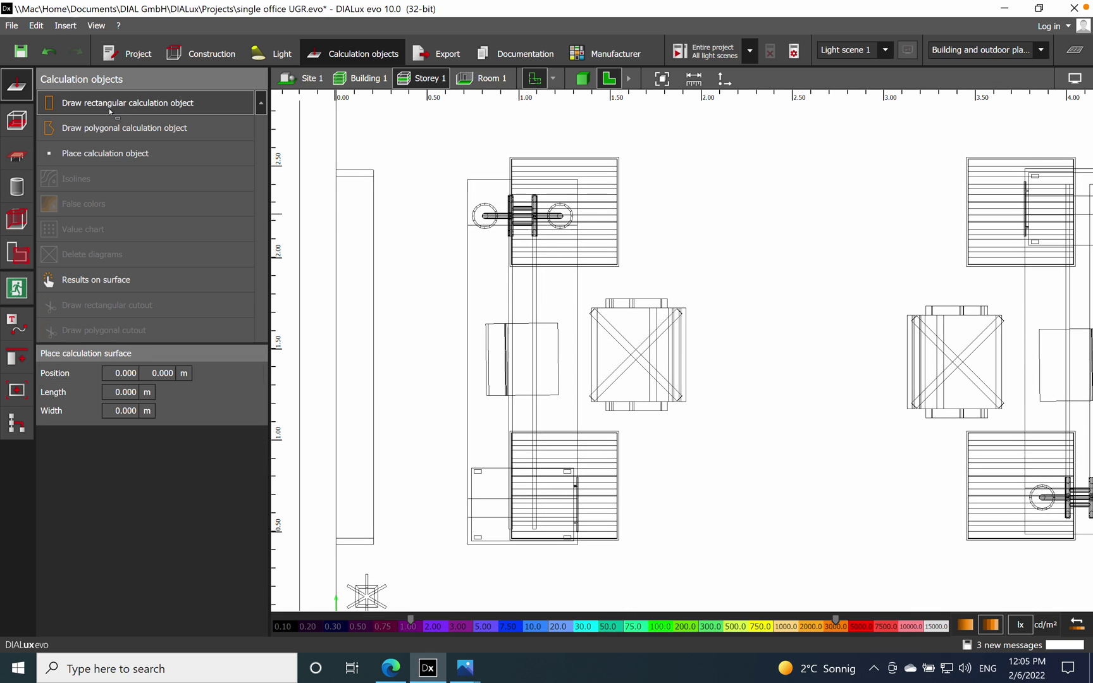
click(468, 180)
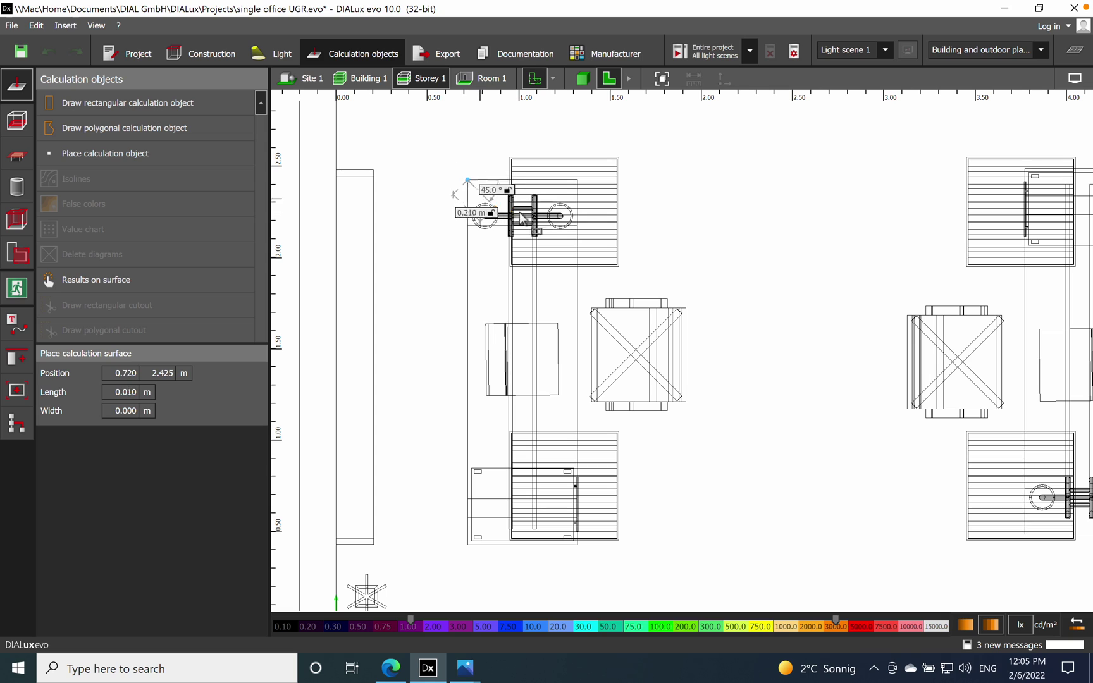
click(576, 185)
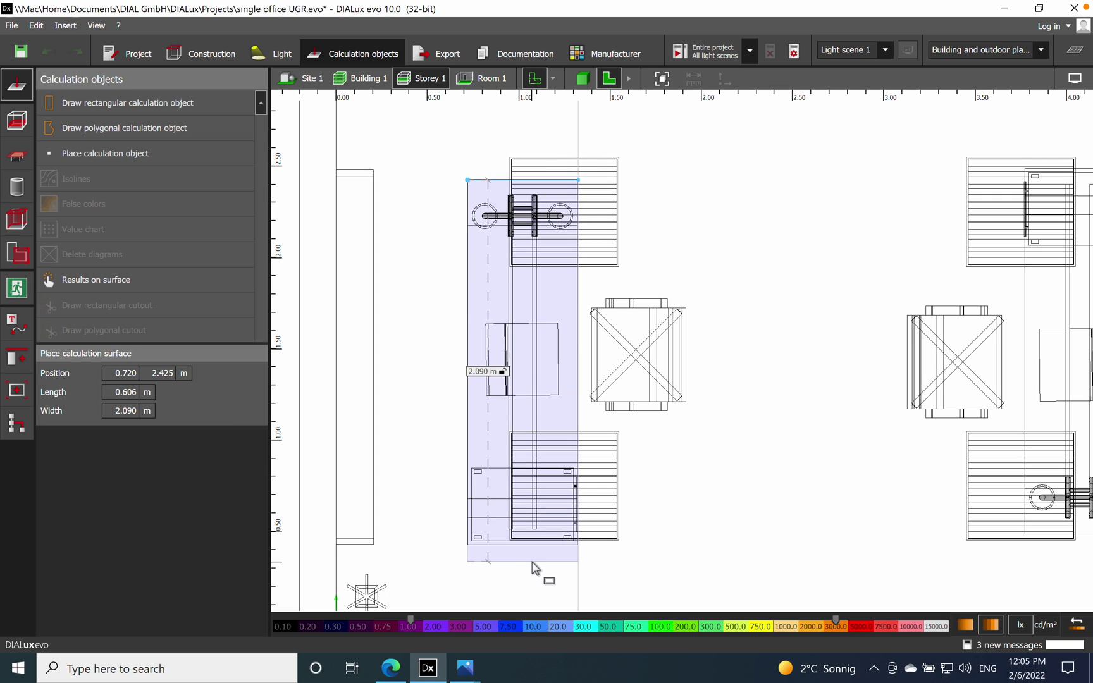
click(477, 543)
scroll(516, 310, up, 1)
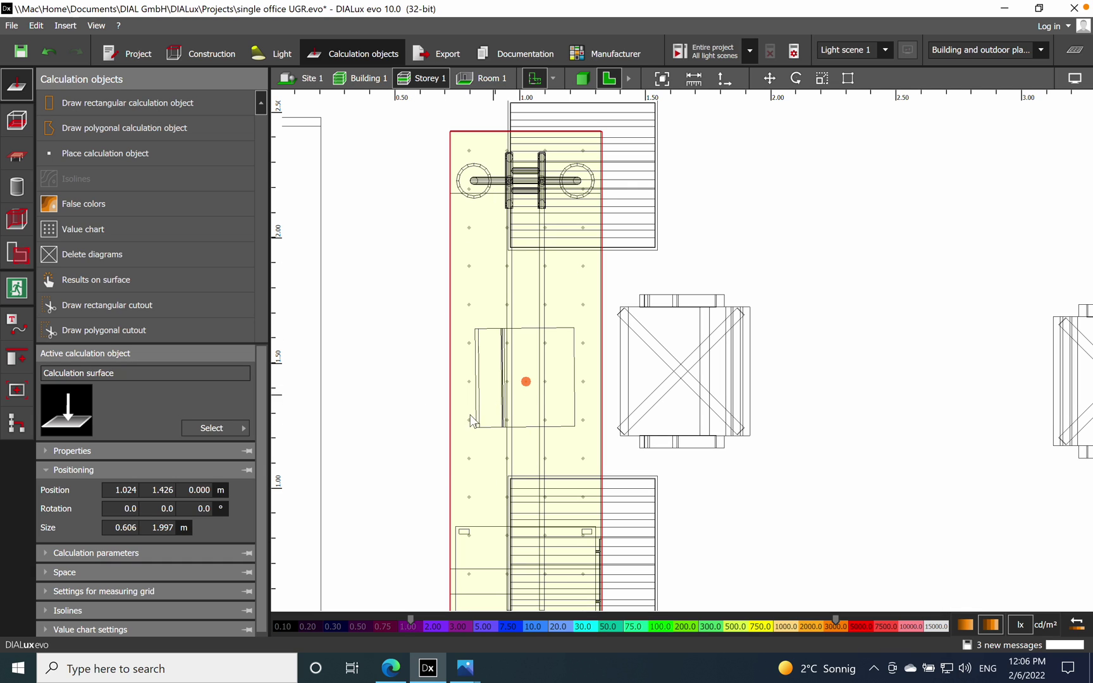
Step: Set the calculation surface's Z position to 0.850 m and check its placement on the desk in 3D
click(45, 474)
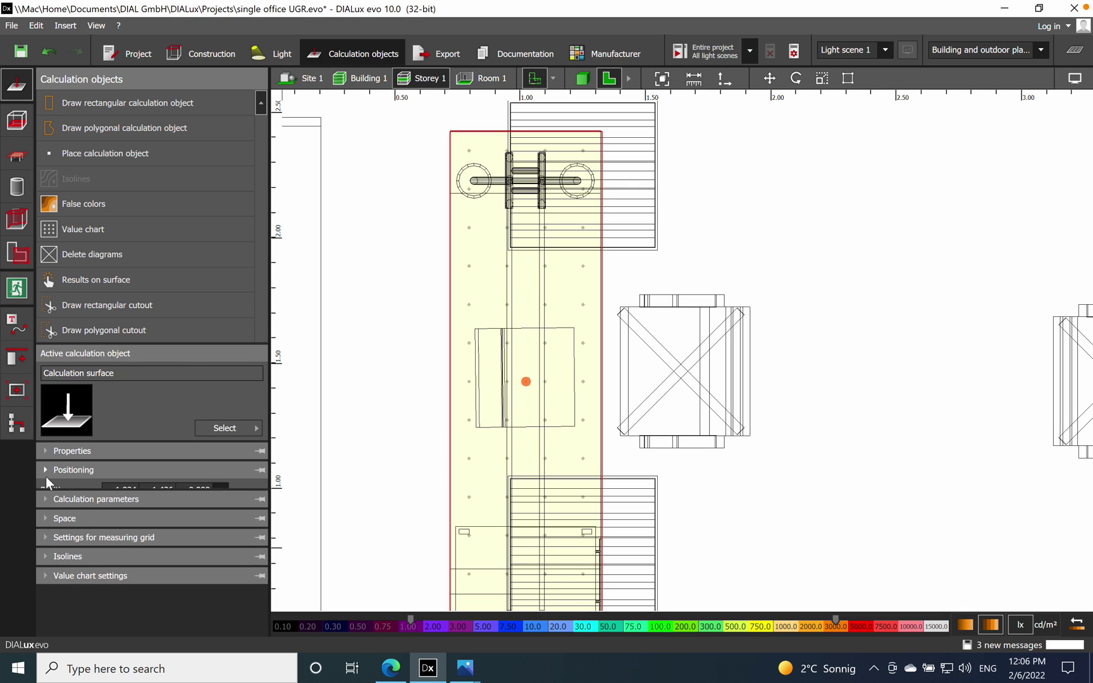
click(45, 475)
click(199, 492)
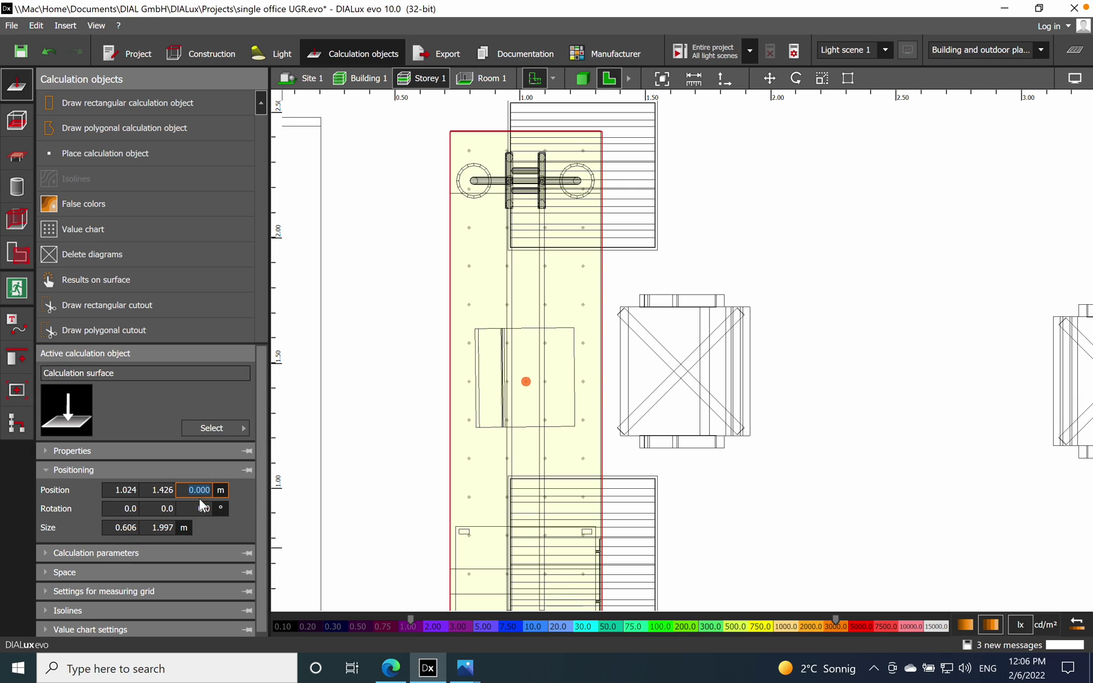
click(583, 78)
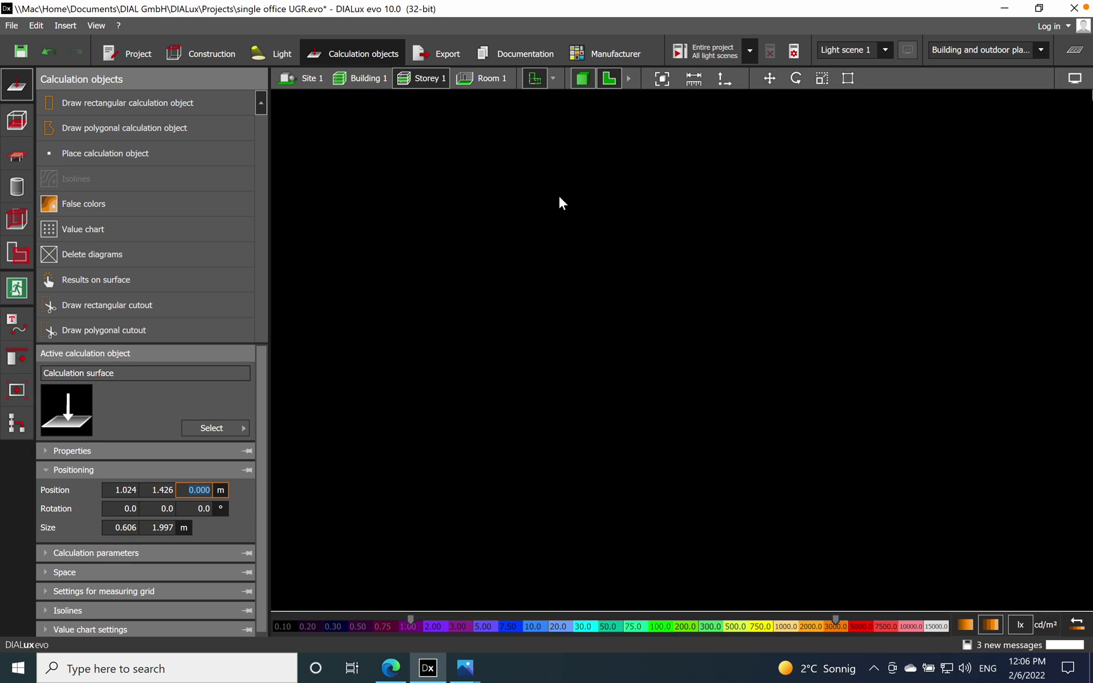
click(206, 491)
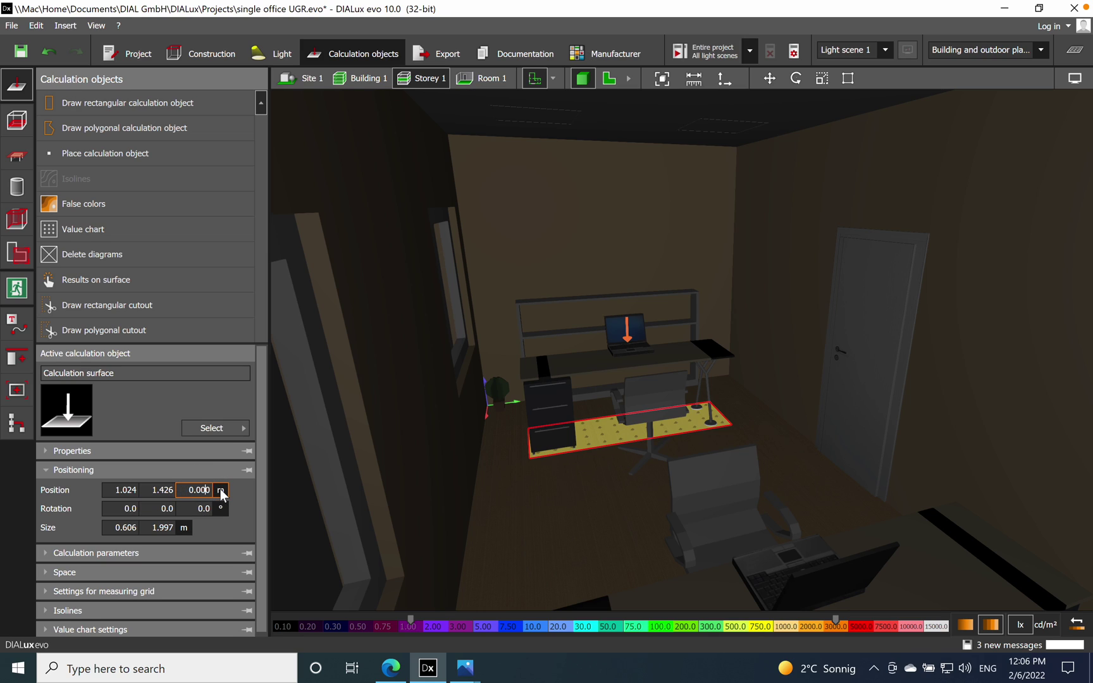
key(Delete)
key(Delete)
key(BackSpace)
text(850)
click(159, 490)
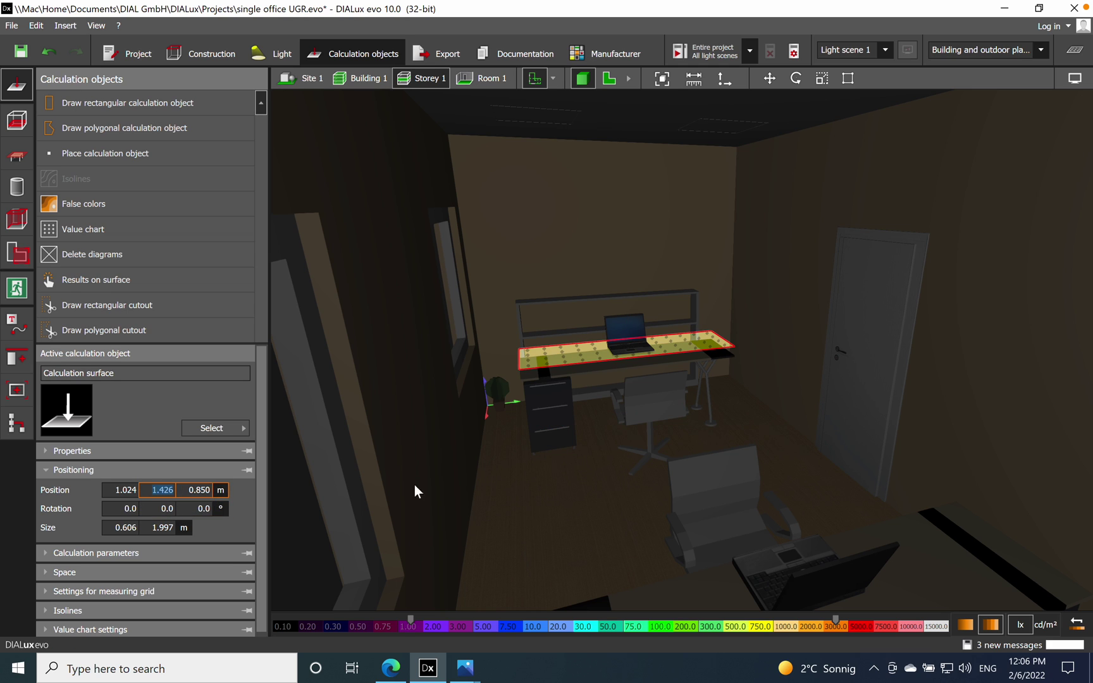
scroll(567, 506, up, 5)
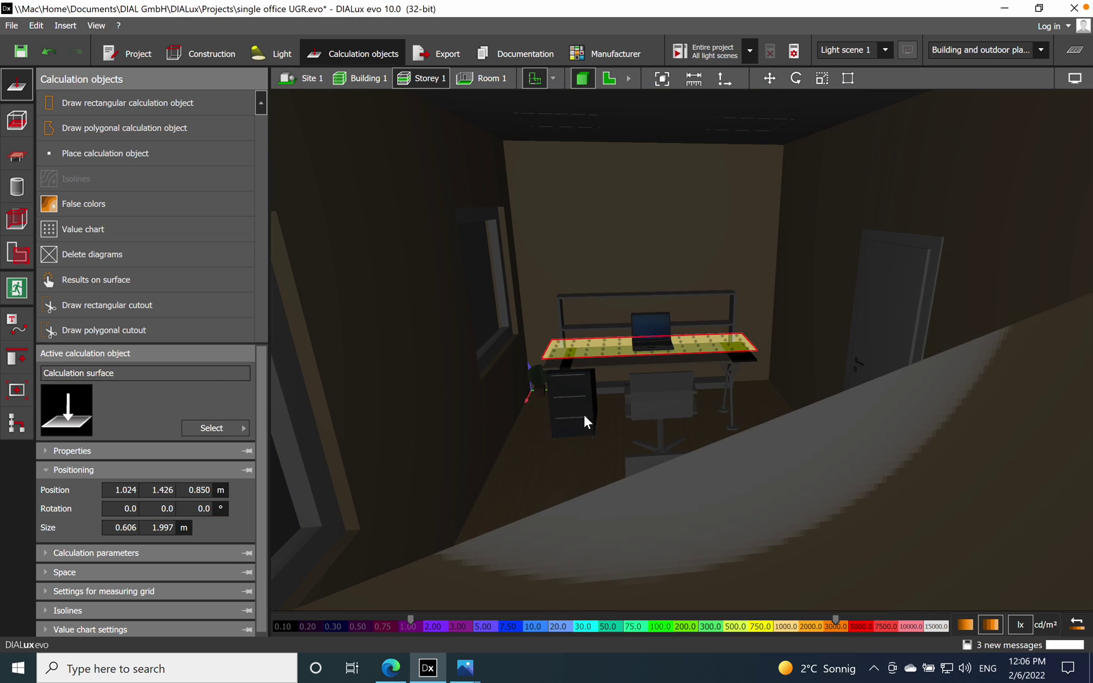
right_drag(610, 376, 677, 376)
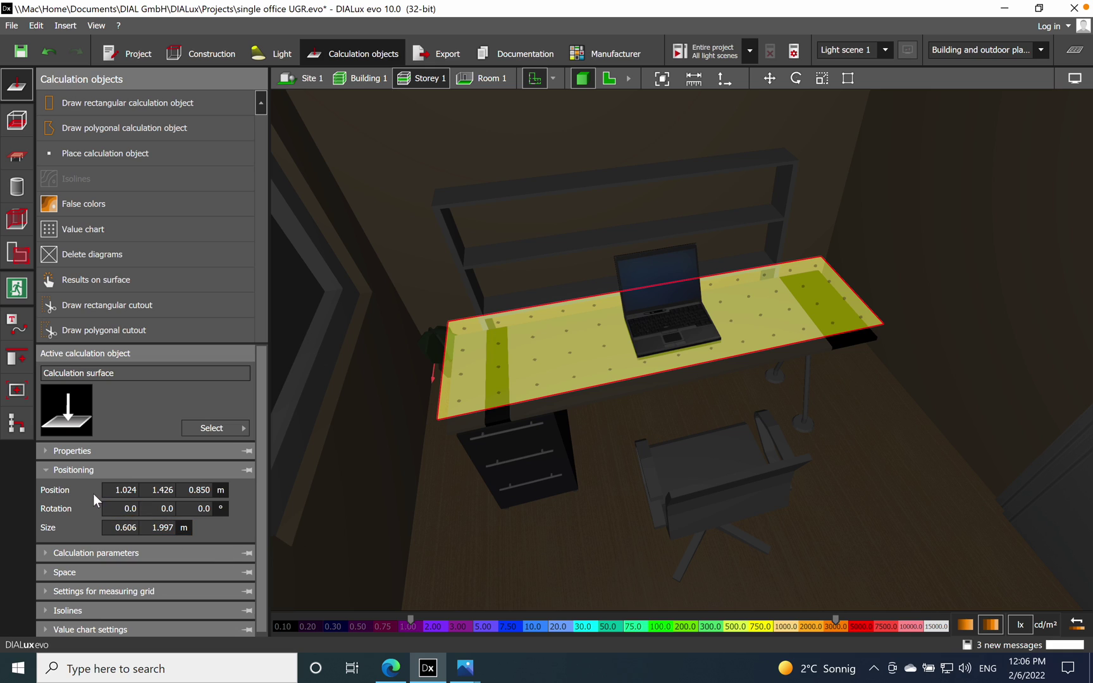
Step: Examine the surface's calculation parameters for perpendicular illuminance and Unified Glare Rating, including height offset, step width and viewing angles, against the desk in 3D
click(47, 471)
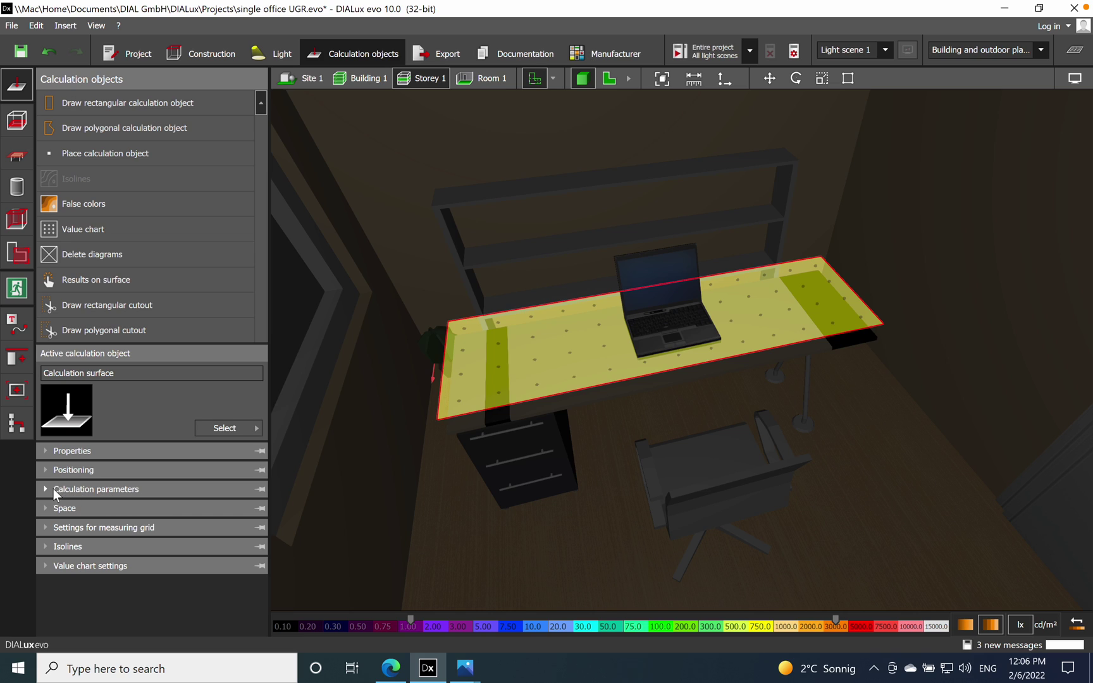
click(49, 488)
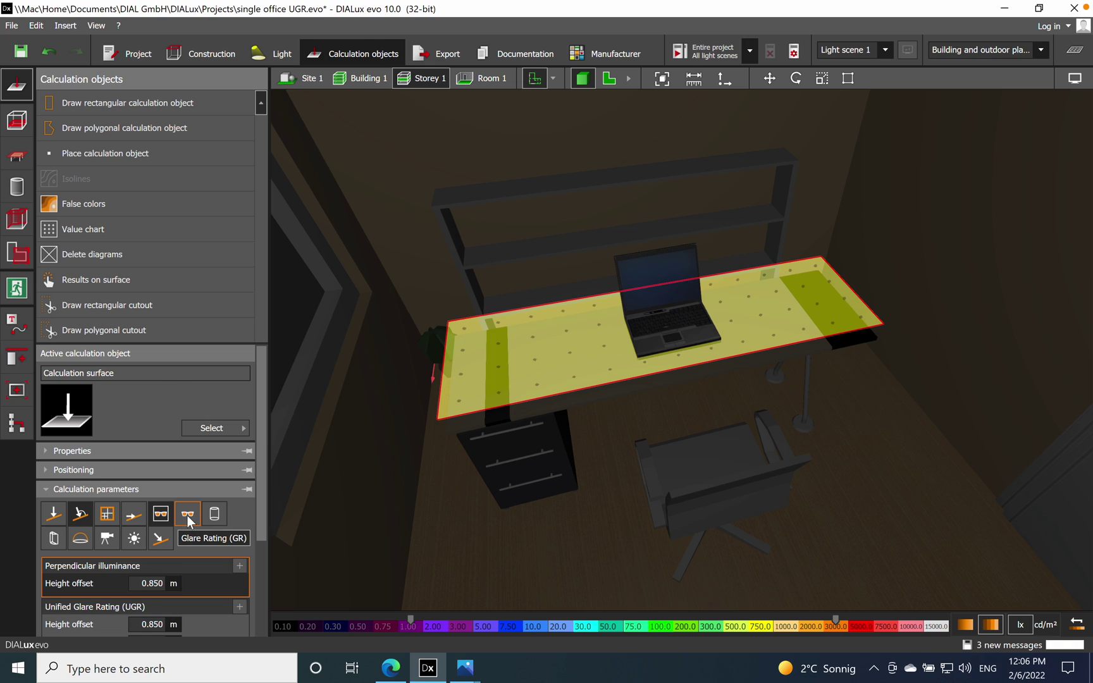
click(263, 446)
drag(264, 444, 259, 518)
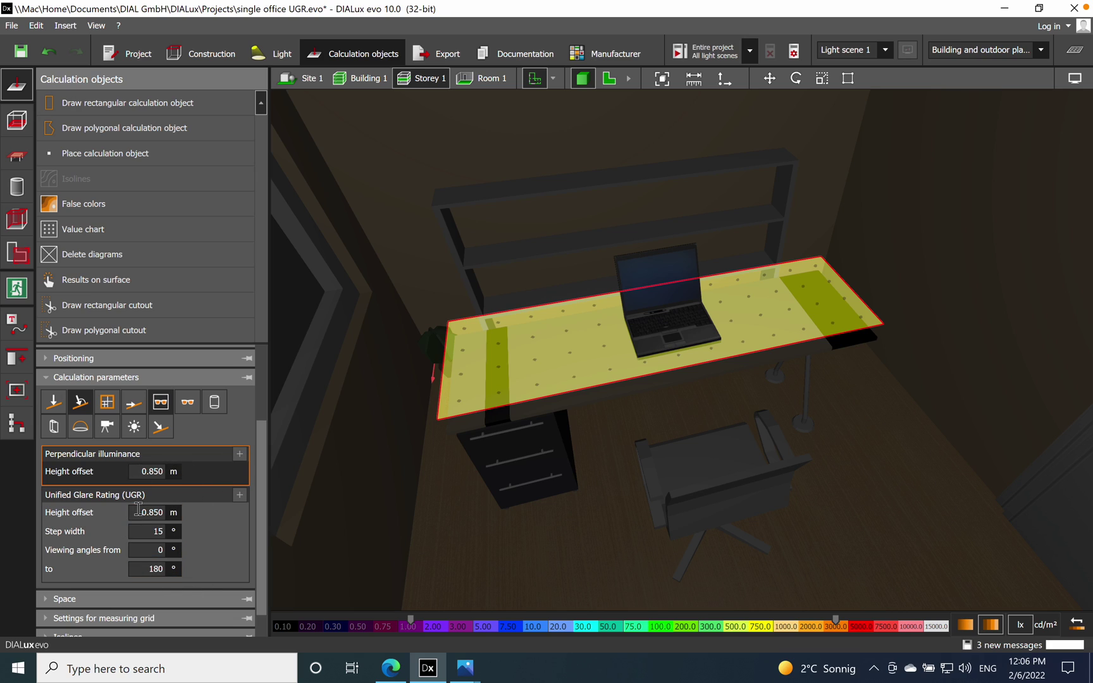
click(160, 513)
click(149, 564)
drag(370, 496, 678, 320)
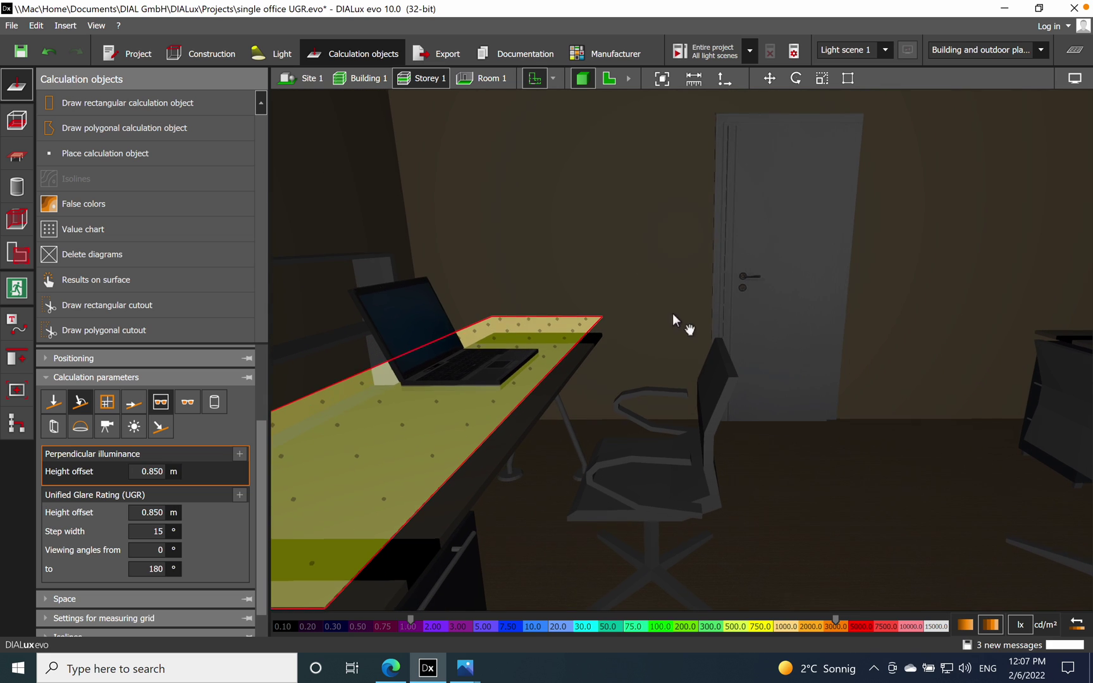
drag(673, 441, 709, 439)
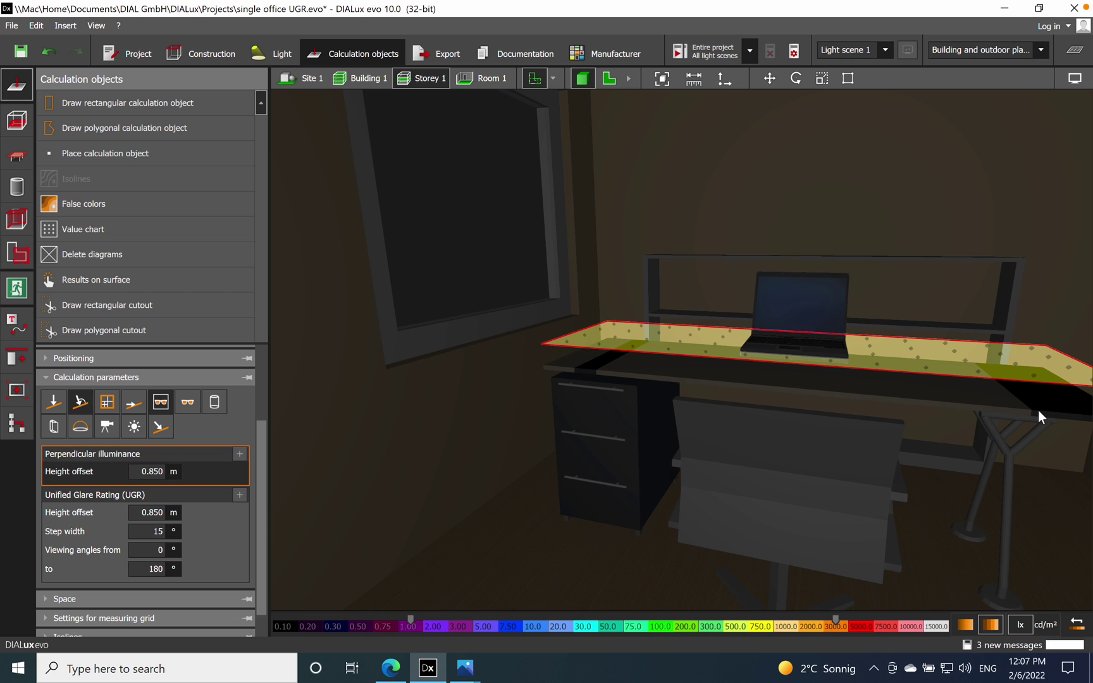
drag(1005, 415, 849, 315)
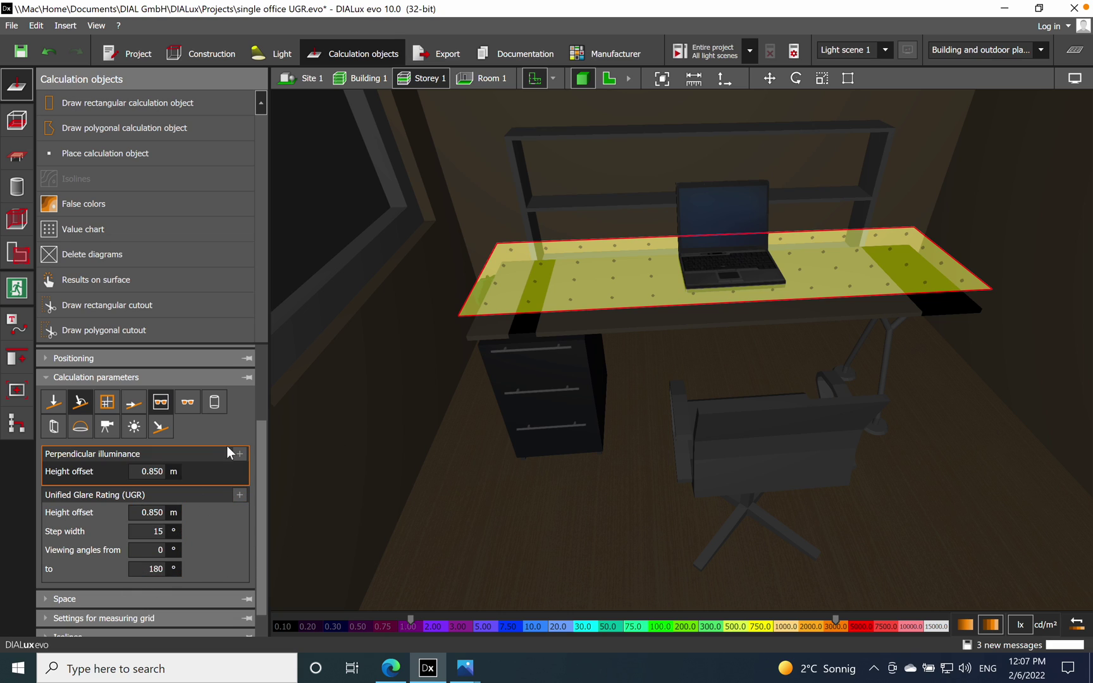
Step: Review the calculation surface's space assignment and its measuring grid settings
click(46, 598)
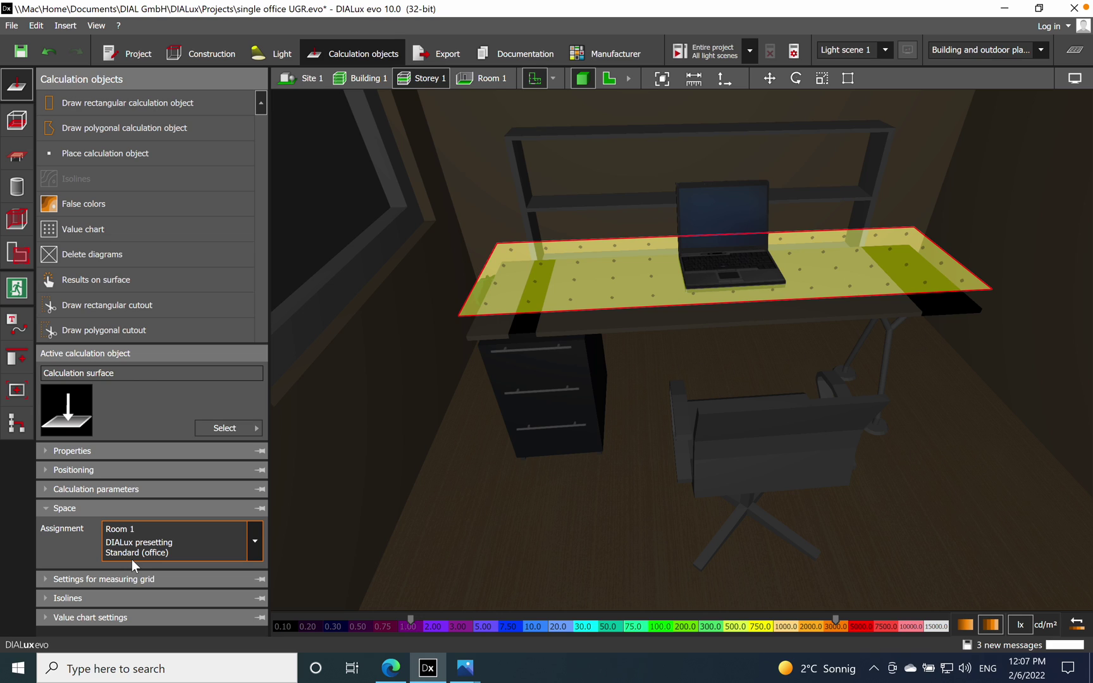
click(50, 509)
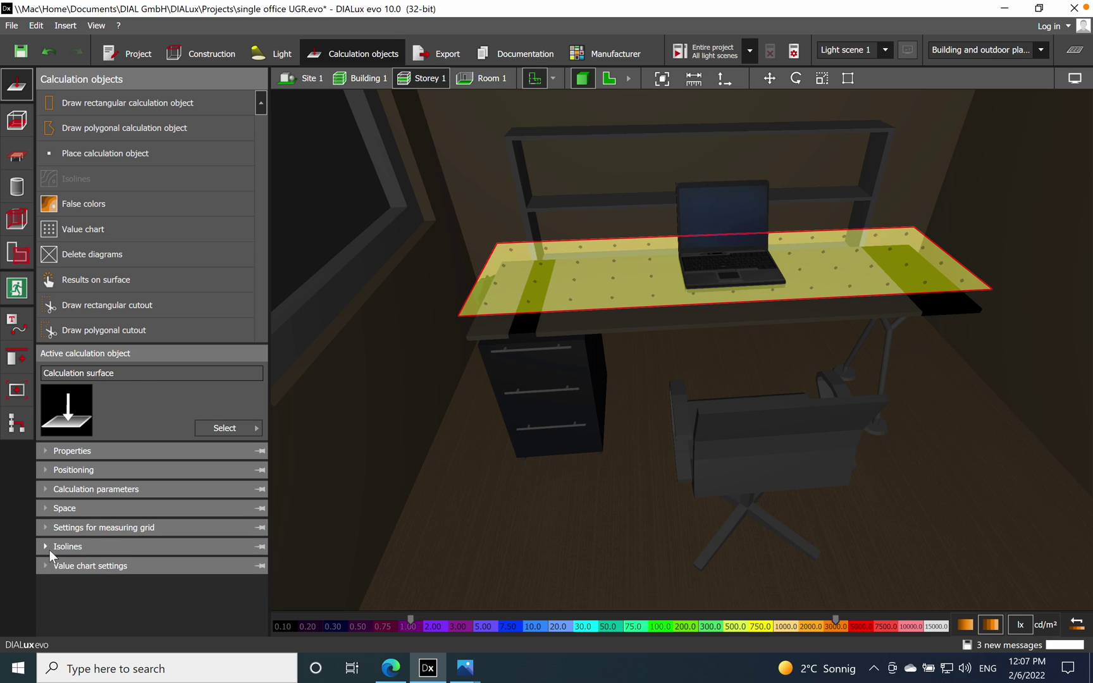
click(45, 527)
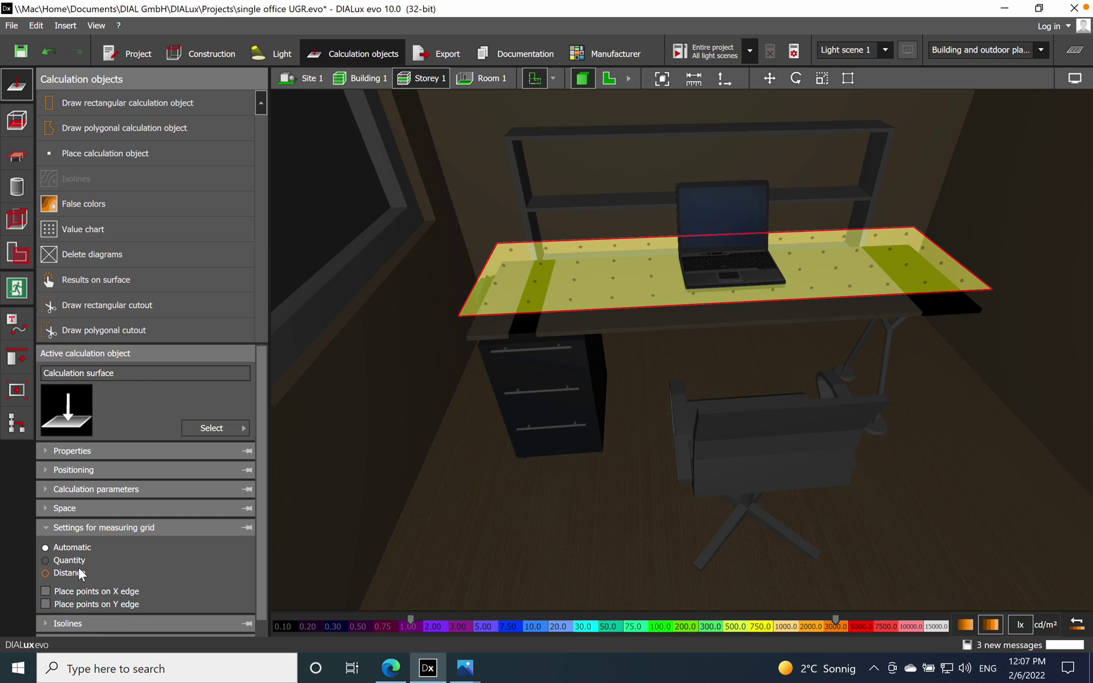
click(46, 527)
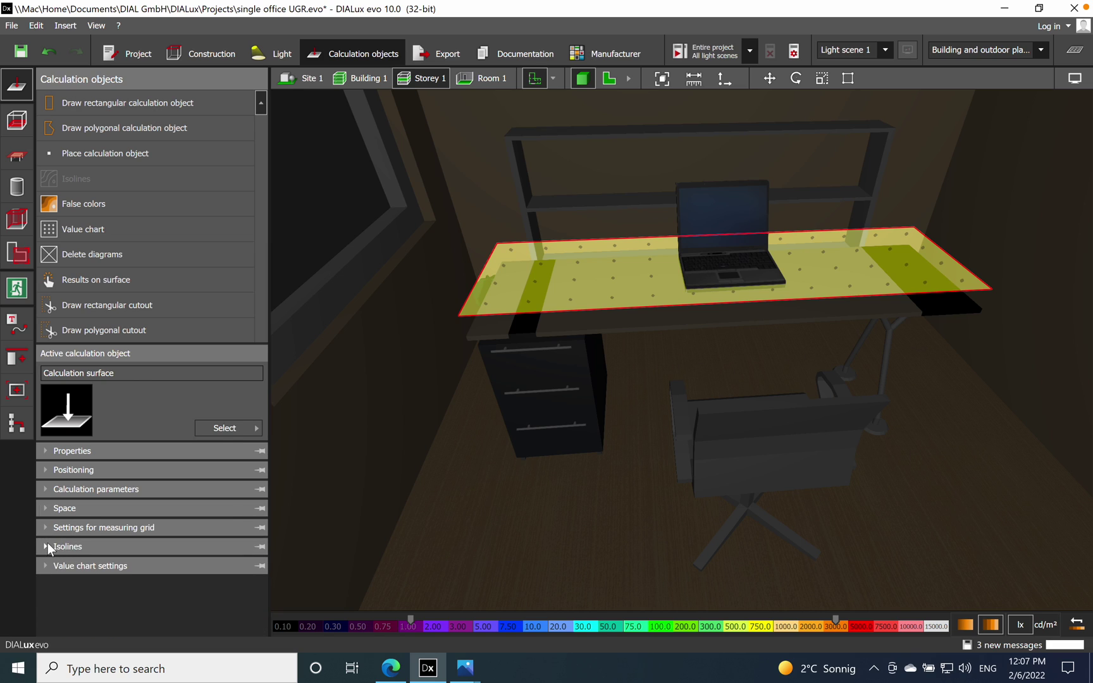
Step: Review the calculation surface's isoline settings and its value chart settings, including colour, font size and presets
click(46, 545)
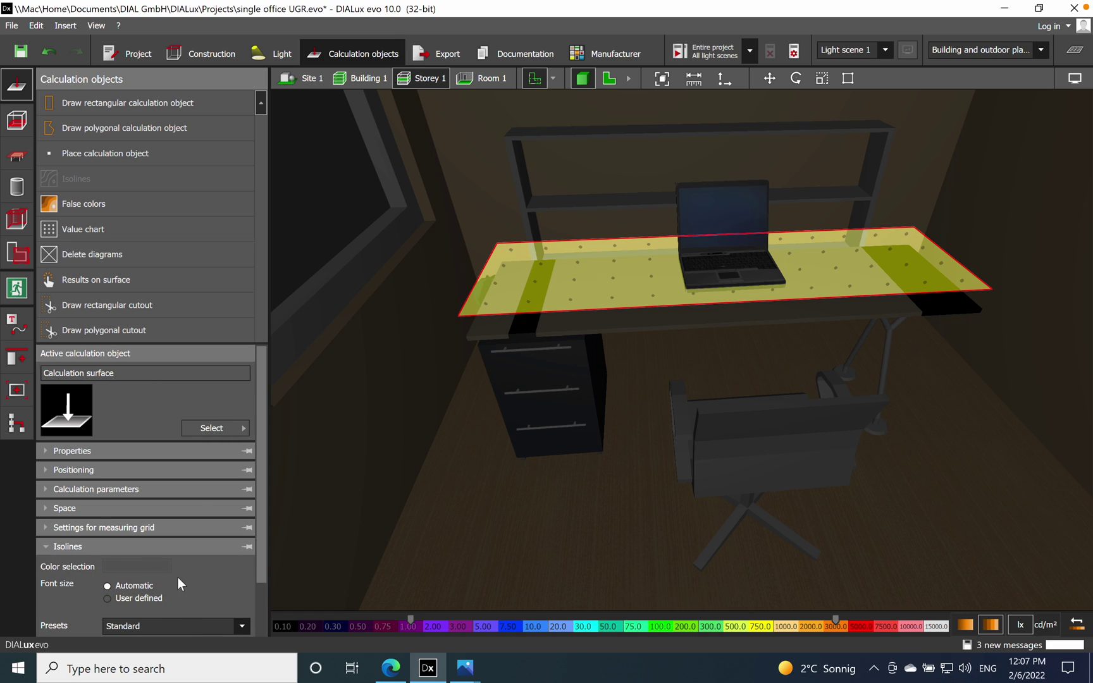
scroll(195, 576, down, 2)
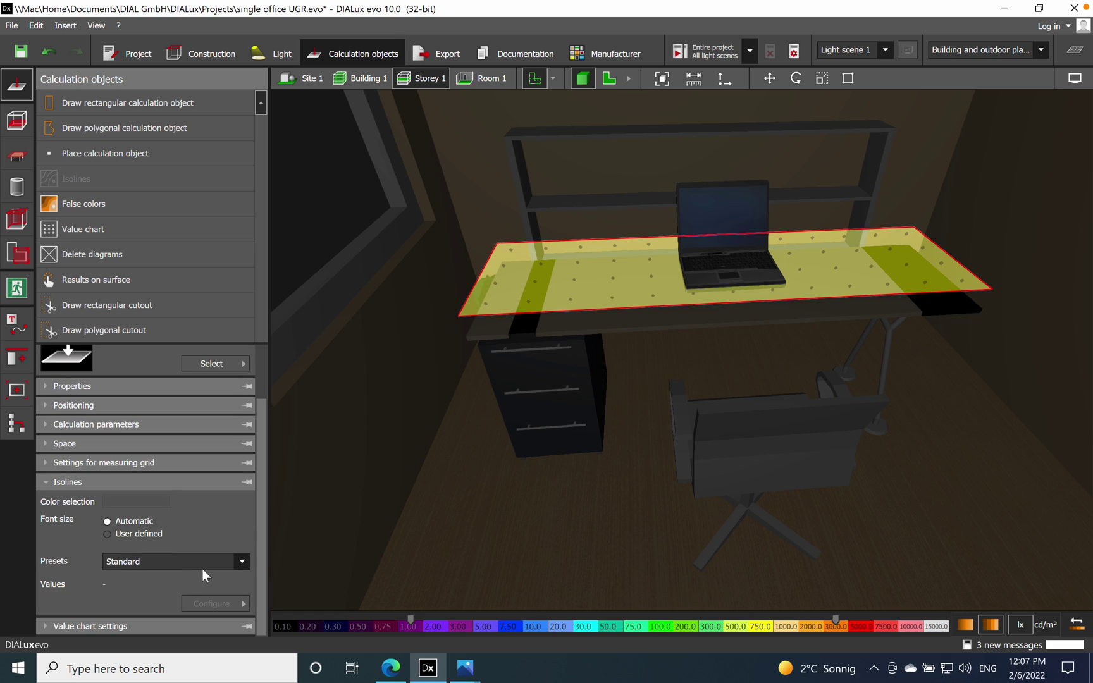
click(49, 484)
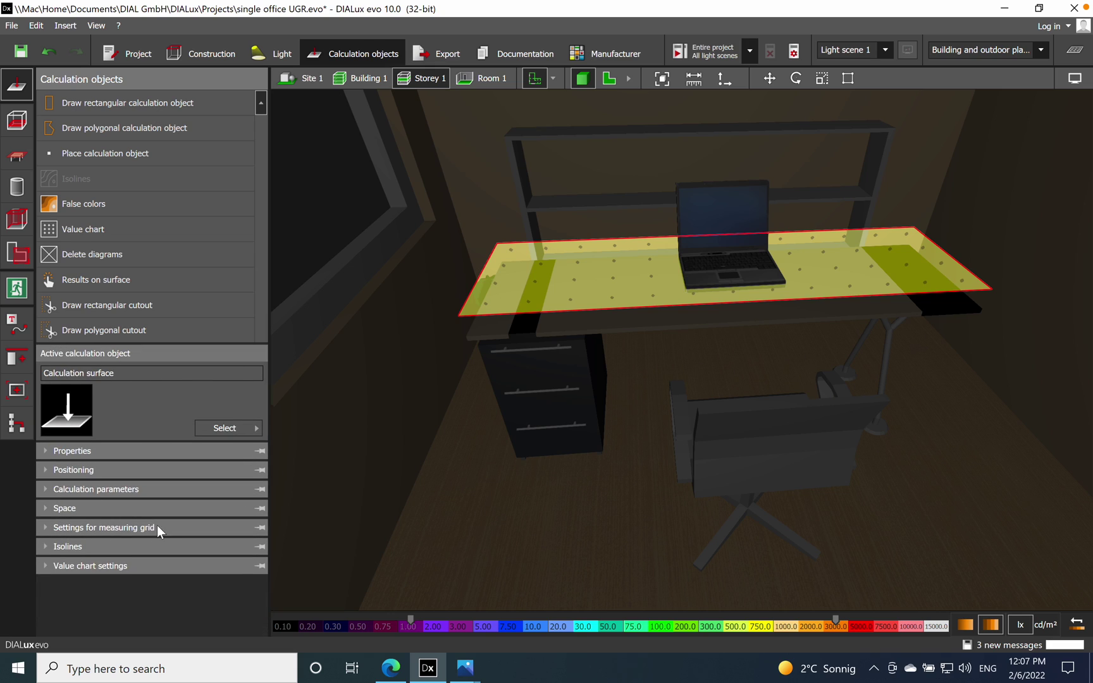
click(48, 563)
scroll(203, 584, down, 1)
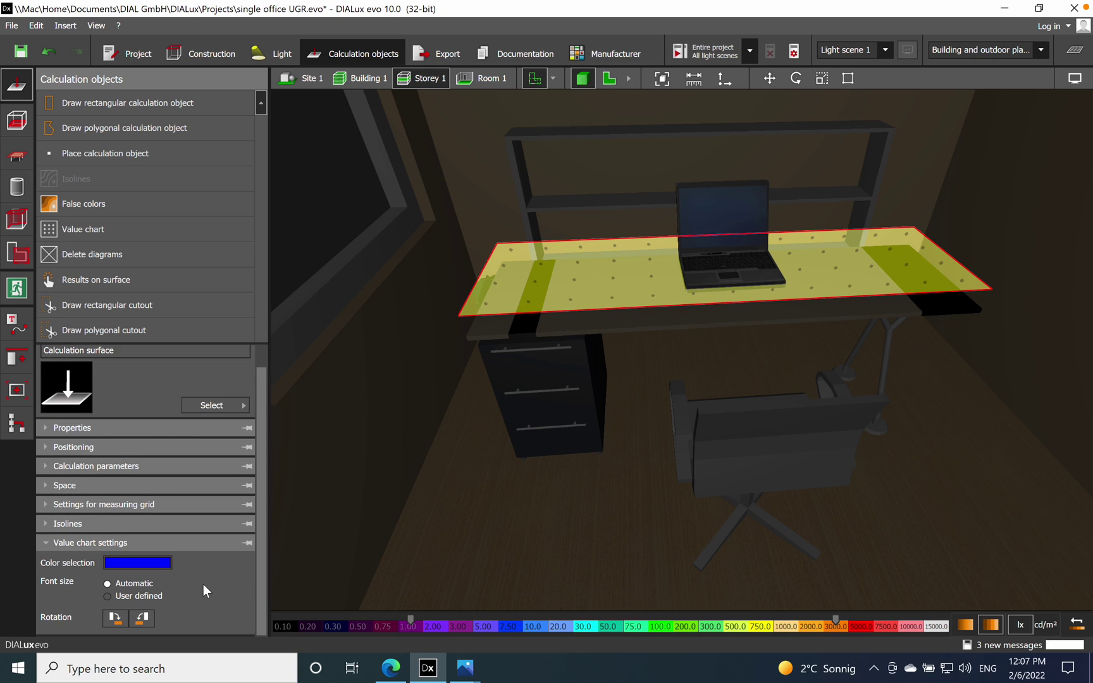
click(47, 543)
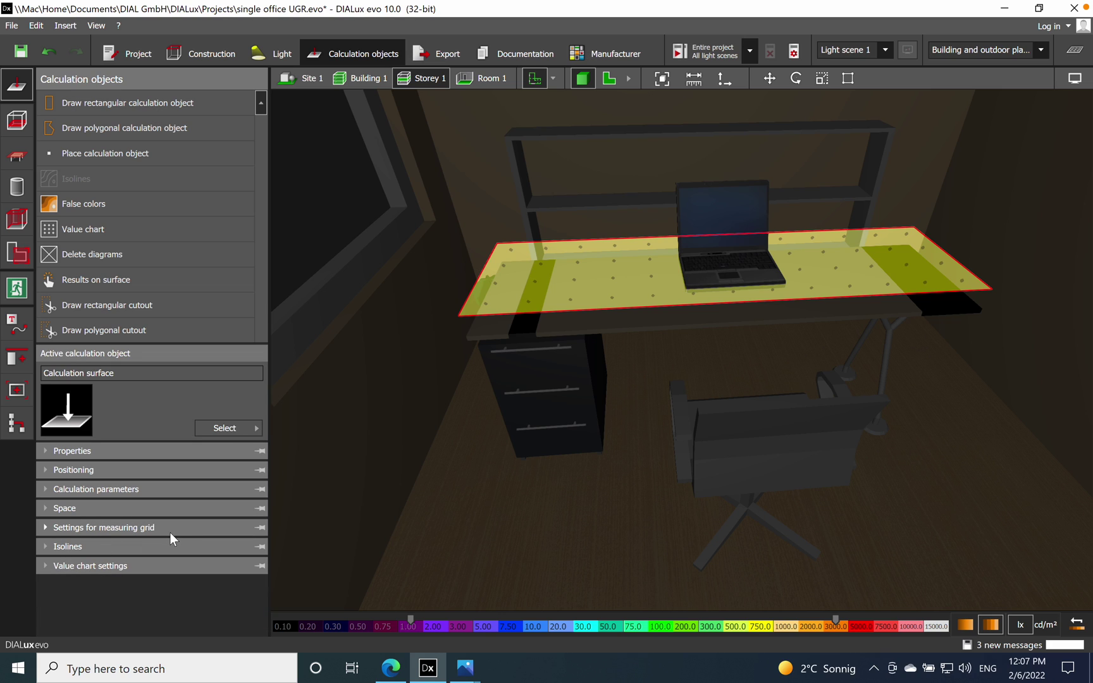
Step: Rename the calculation surface on the desk as "Calculation surface UGR1"
drag(431, 515, 487, 524)
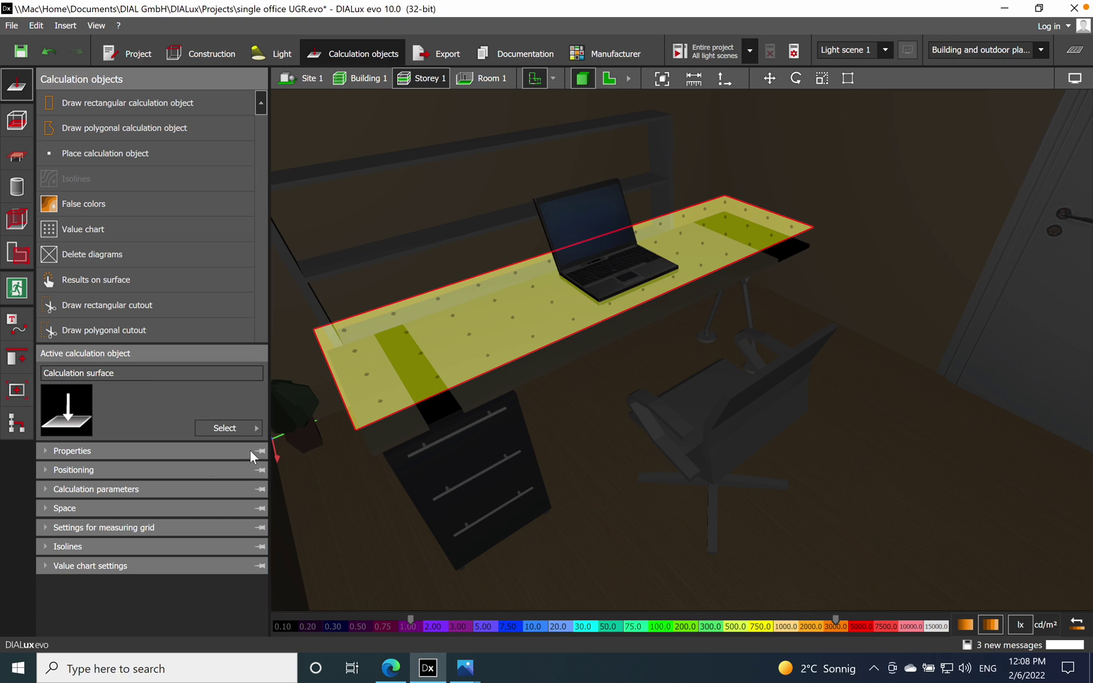
click(44, 451)
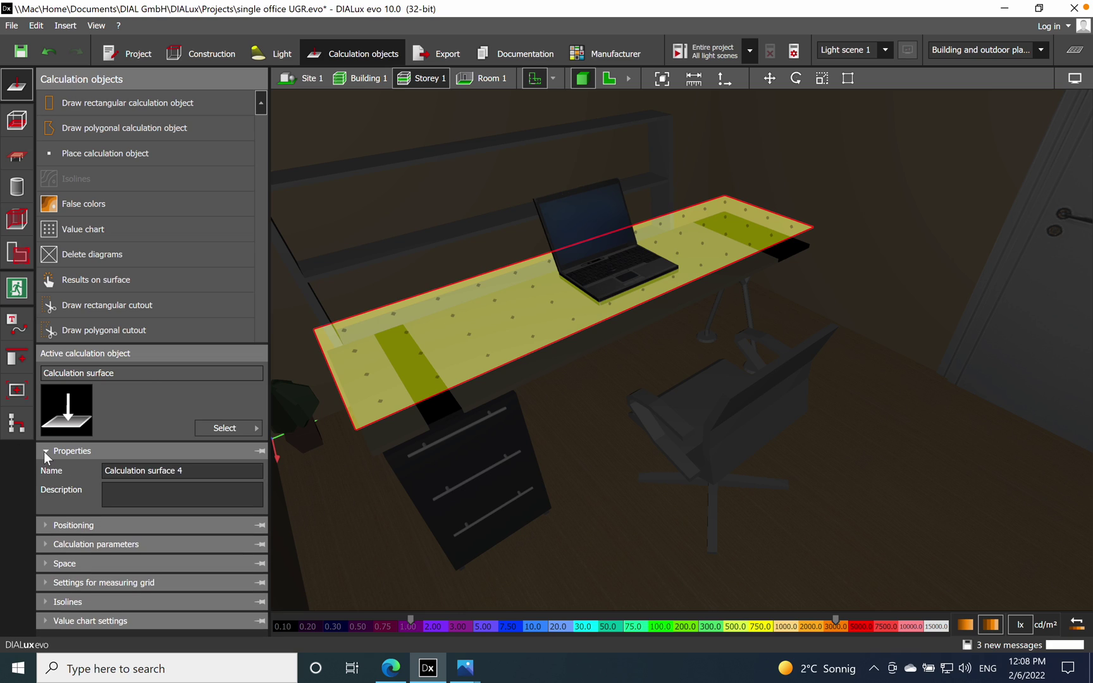
click(44, 452)
click(45, 451)
click(206, 470)
key(BackSpace)
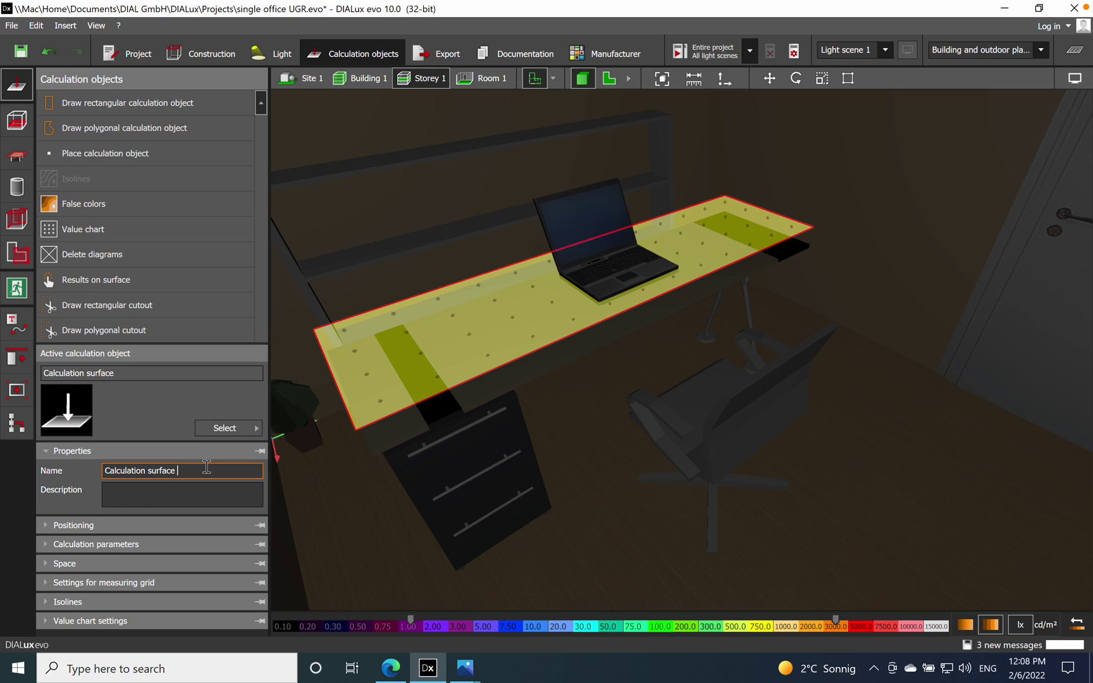
text(UGR1)
click(44, 449)
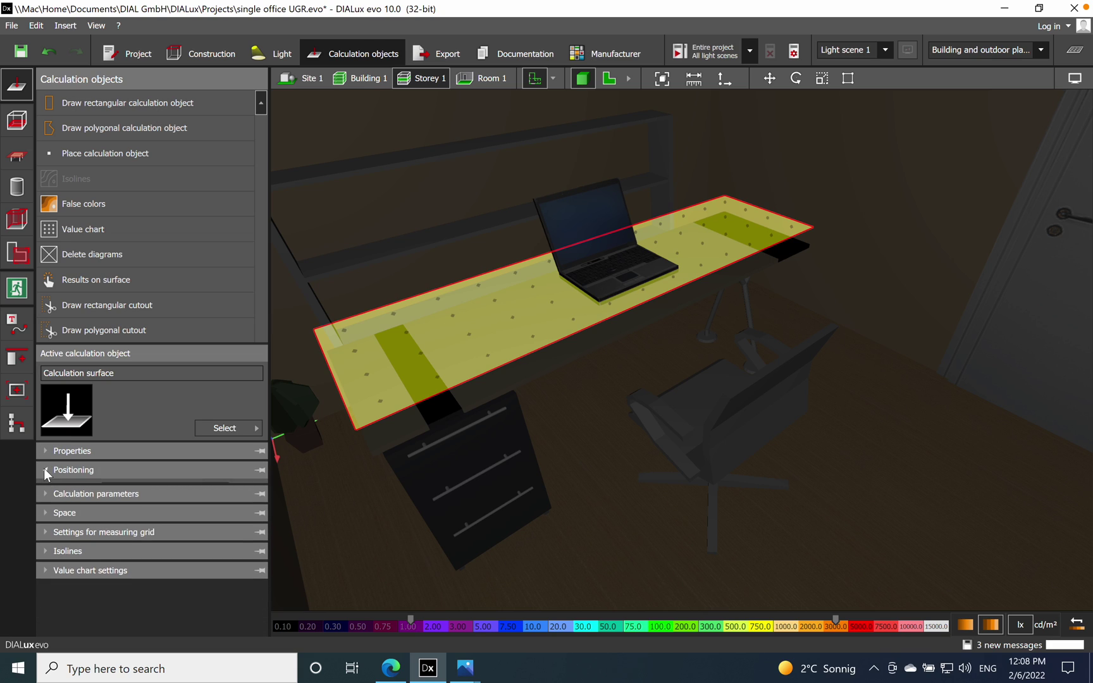
Step: Check the surface's positioning and calculation parameters, and calculate the entire project for all light scenes
click(45, 470)
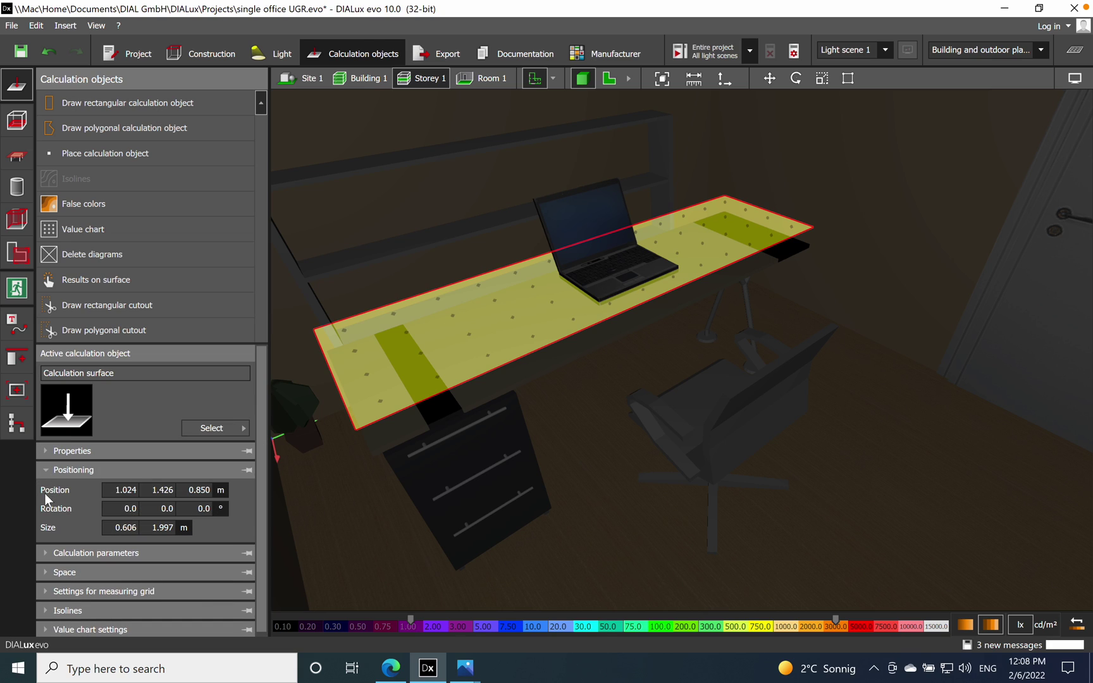
click(45, 554)
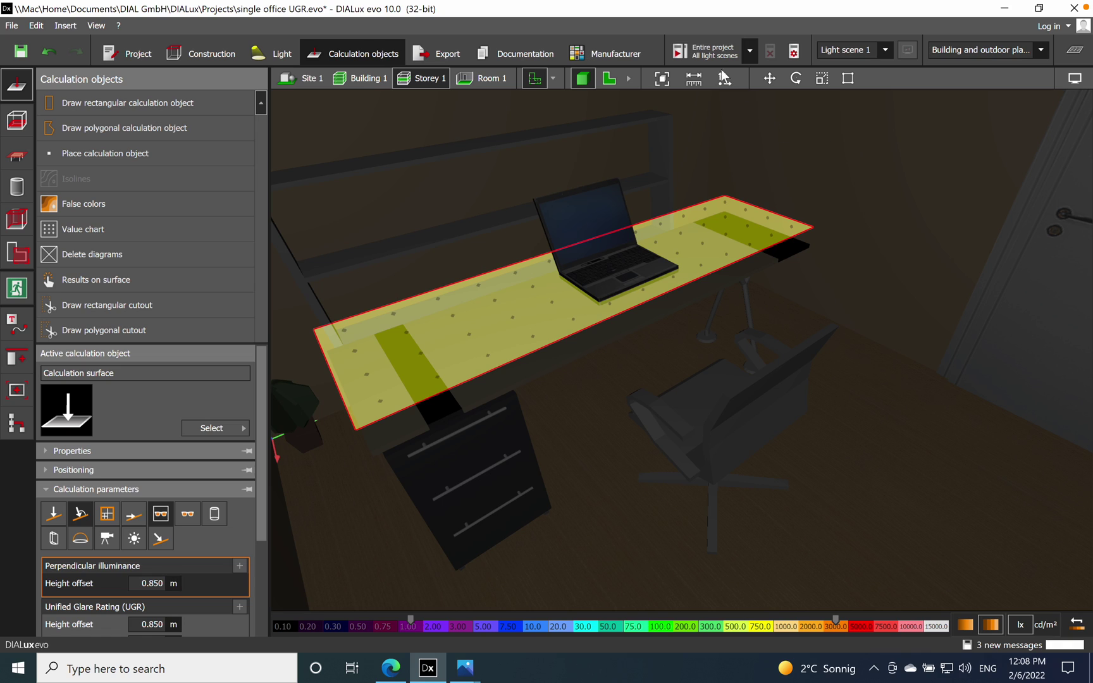
click(707, 52)
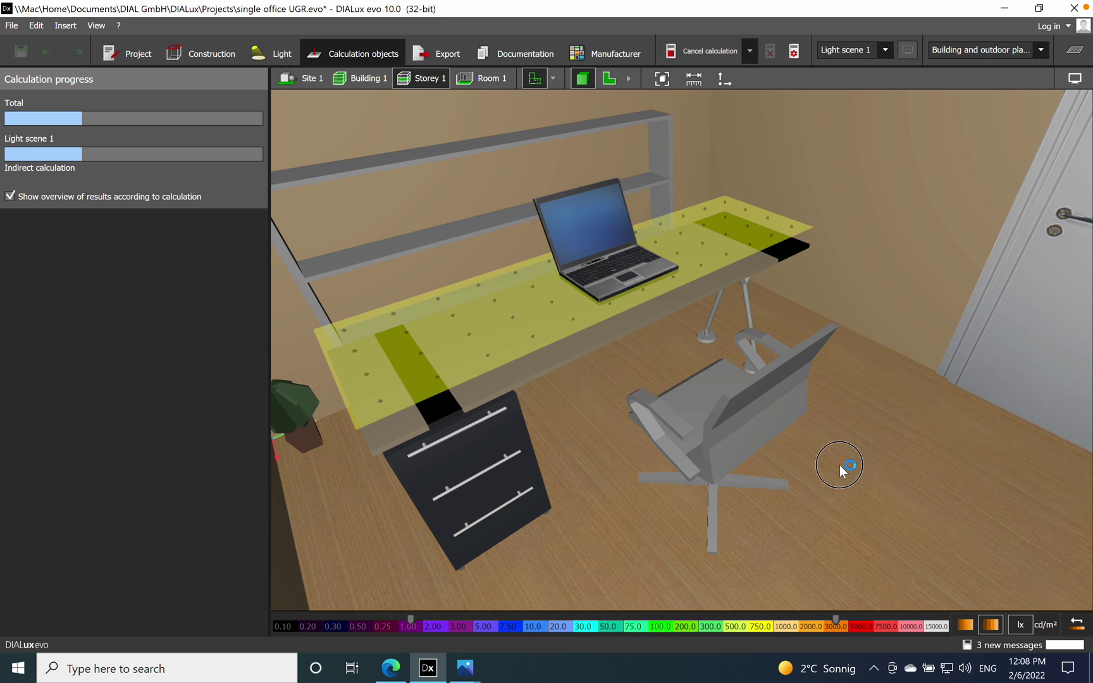
drag(839, 464, 678, 366)
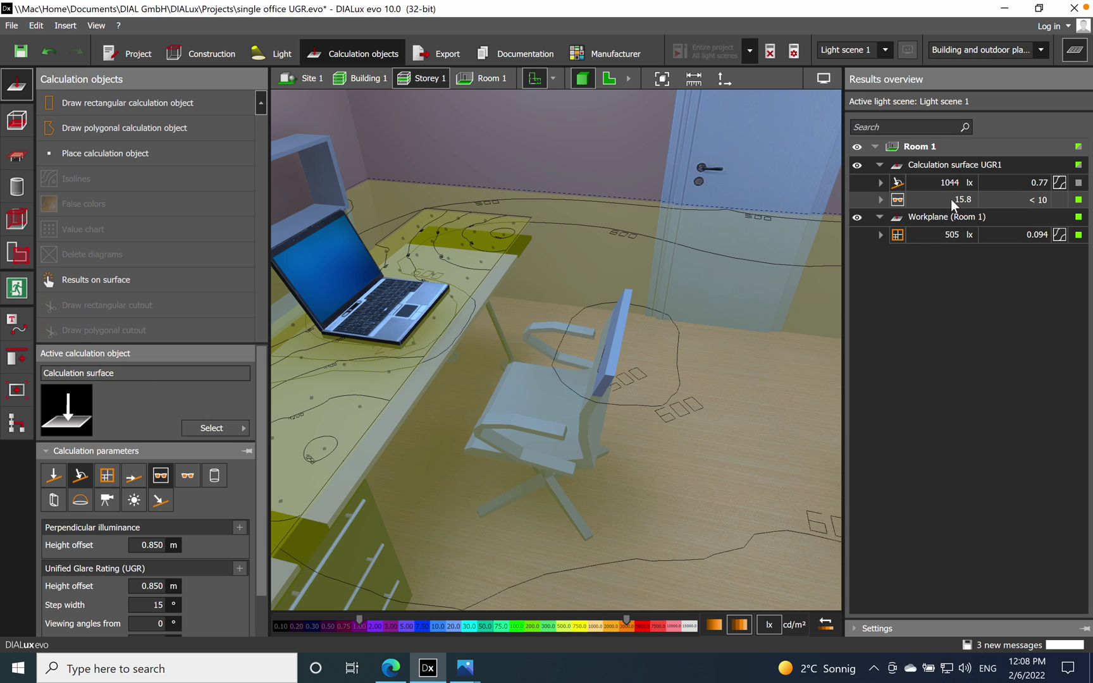
Step: Examine the Unified Glare Rating results of Calculation surface UGR1, including actual and target values and viewing parameters, and close the results overview
click(880, 201)
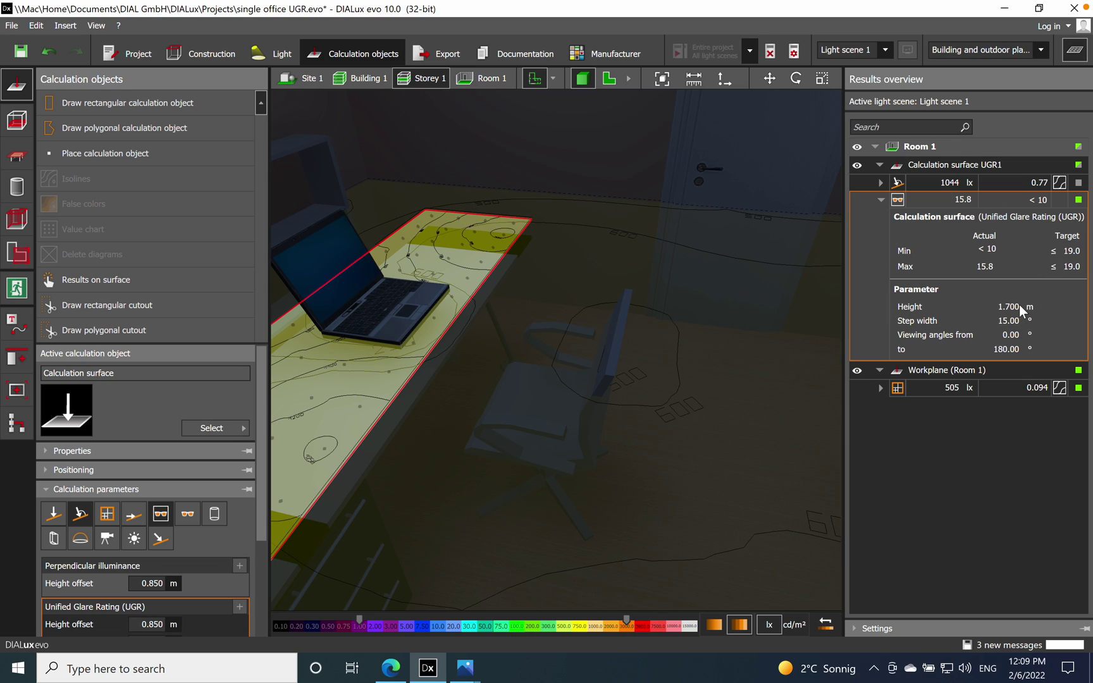
click(881, 167)
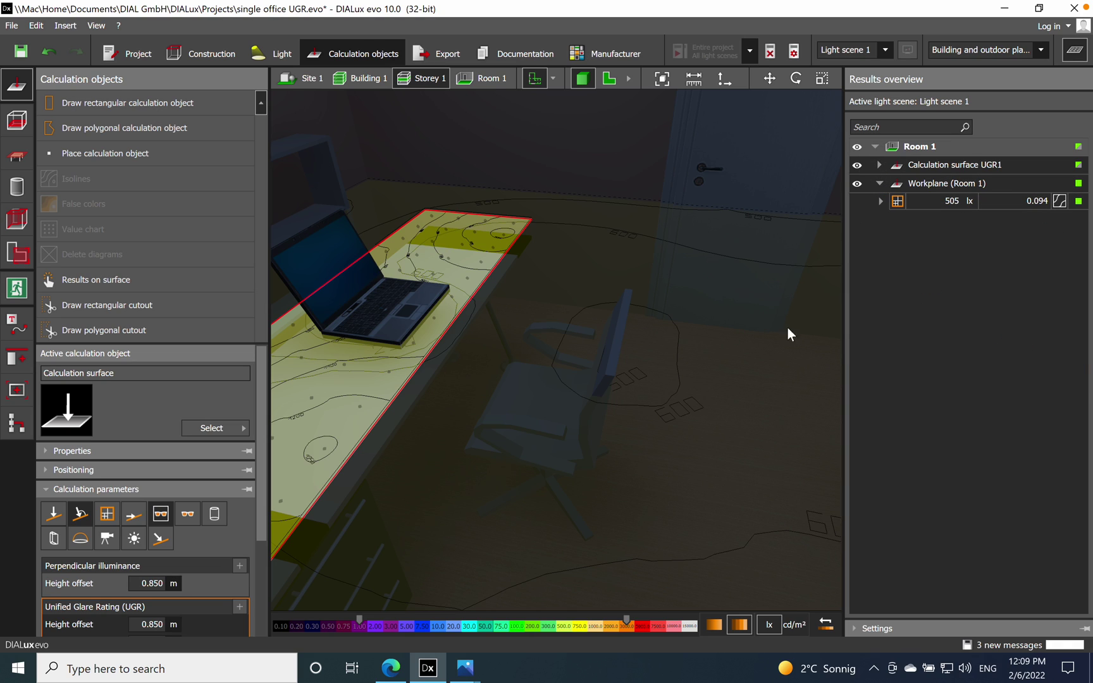
scroll(664, 458, down, 5)
mouse_move(664, 458)
mouse_down()
mouse_move(590, 389)
mouse_move(688, 451)
mouse_move(666, 451)
mouse_move(681, 425)
mouse_move(674, 463)
mouse_up()
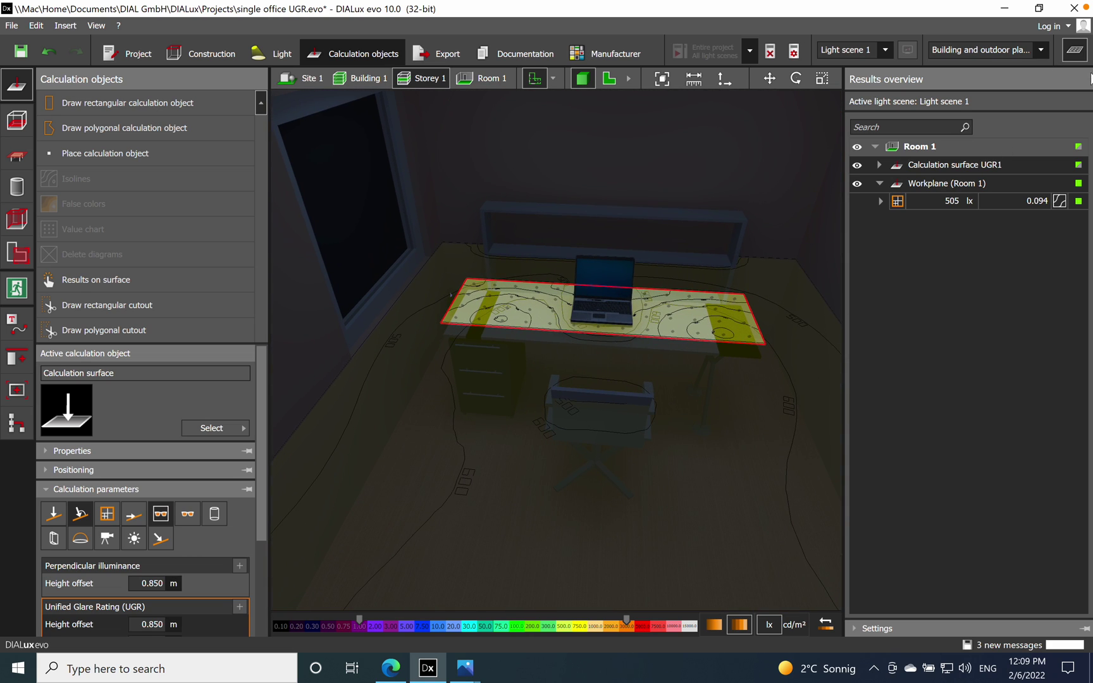
click(1075, 50)
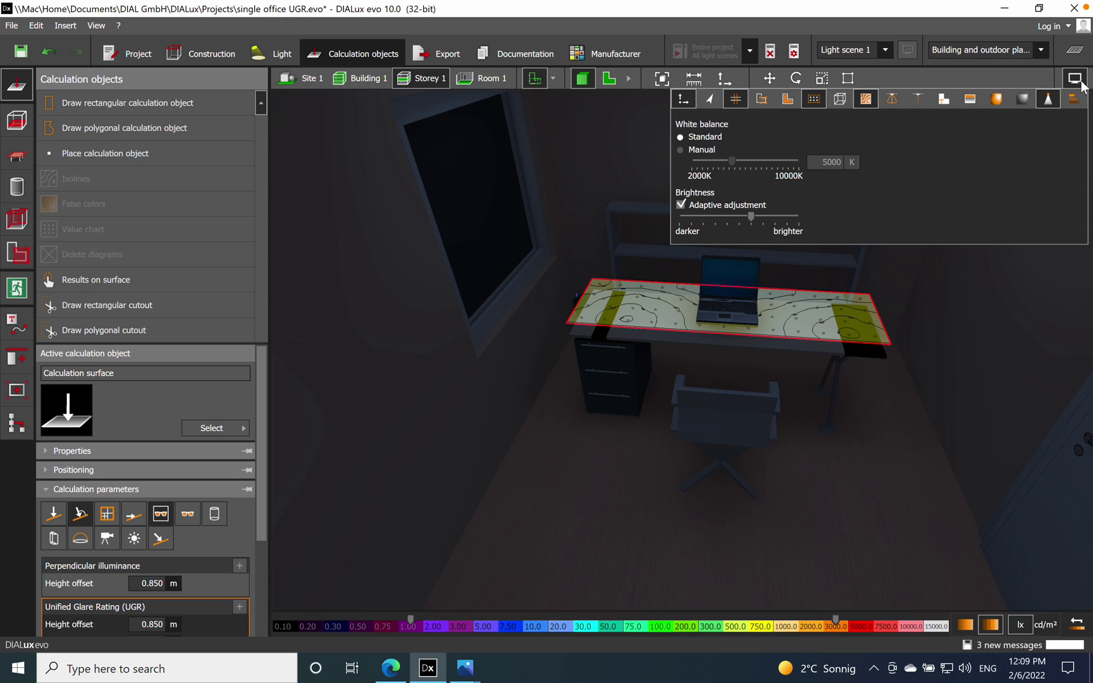
Step: Preview the desk in false colours, switch the 3D view to the unlit display, and inspect the room with its luminaires
click(997, 99)
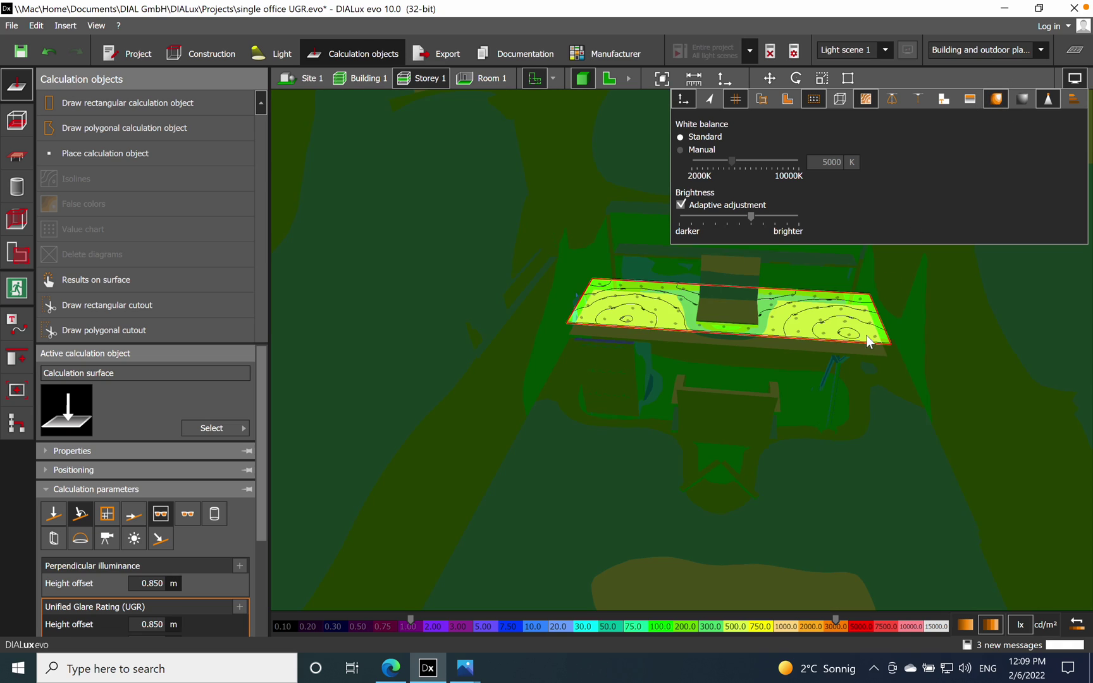
click(1021, 99)
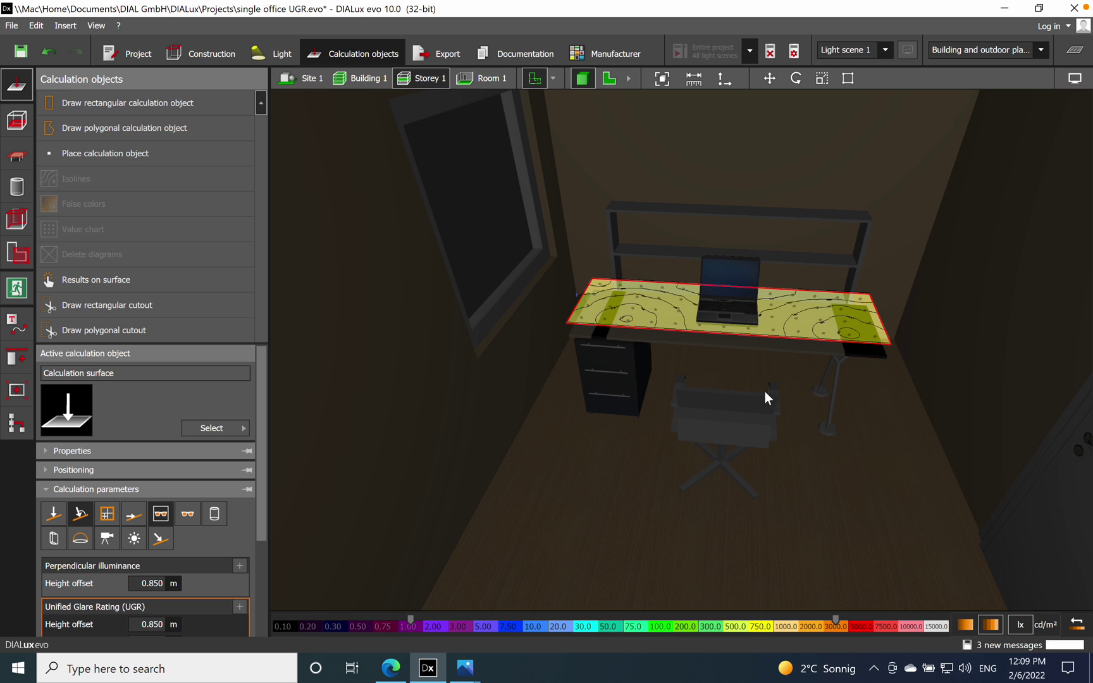
right_drag(765, 392, 727, 228)
scroll(760, 413, down, 3)
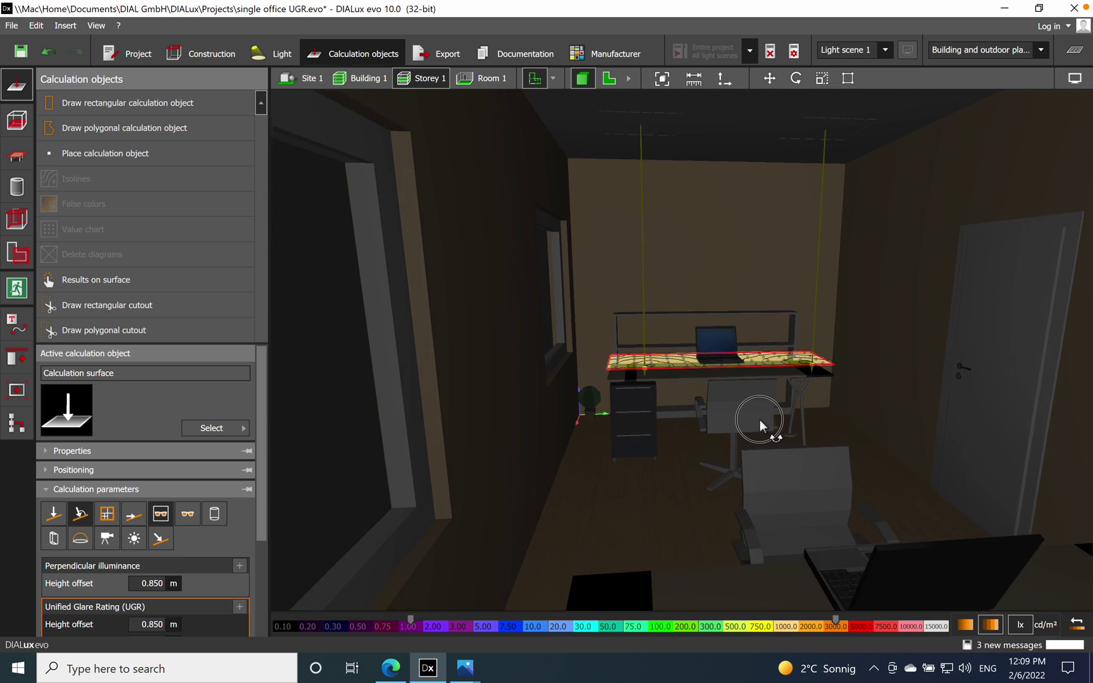
right_drag(760, 419, 757, 472)
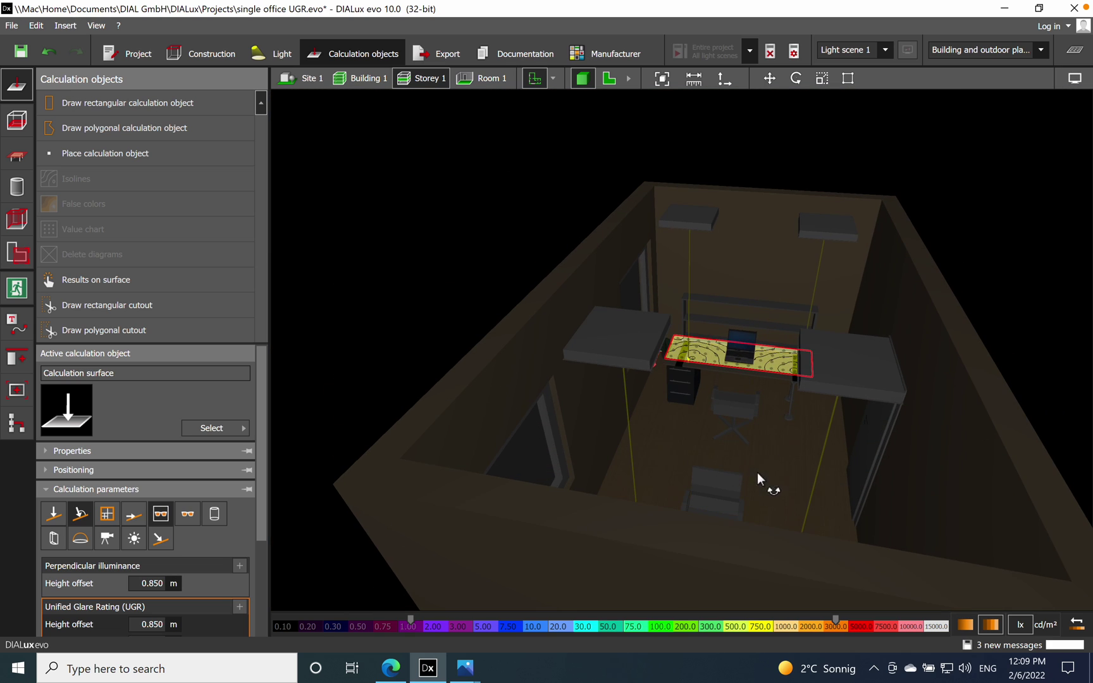
click(1063, 258)
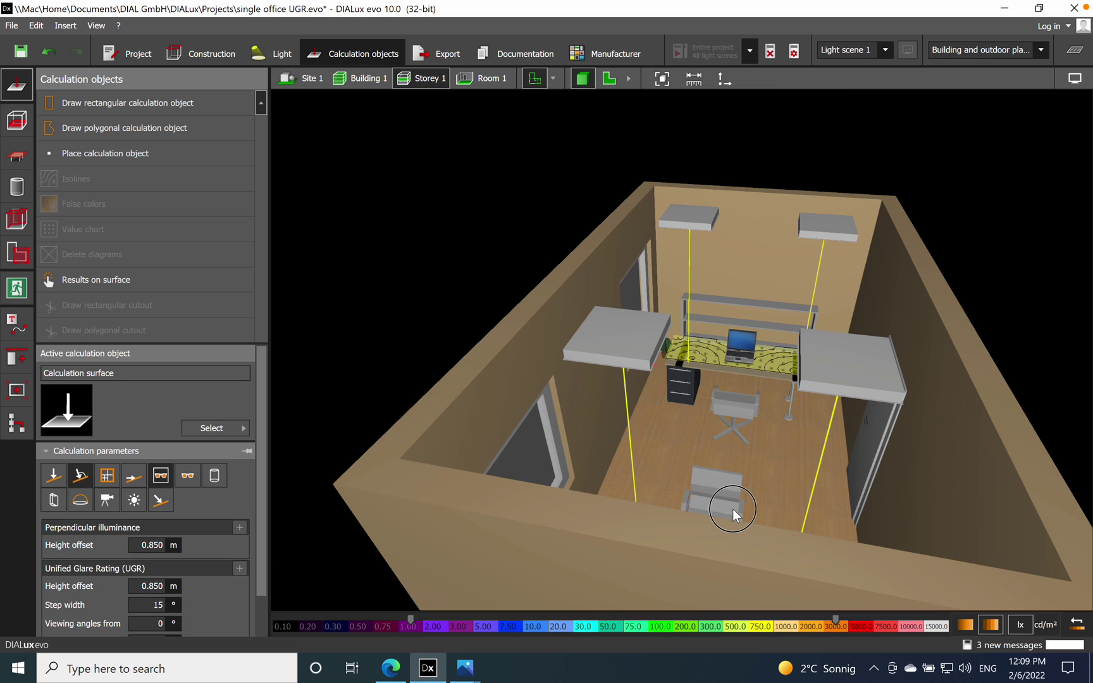
right_drag(732, 509, 768, 364)
scroll(736, 494, up, 2)
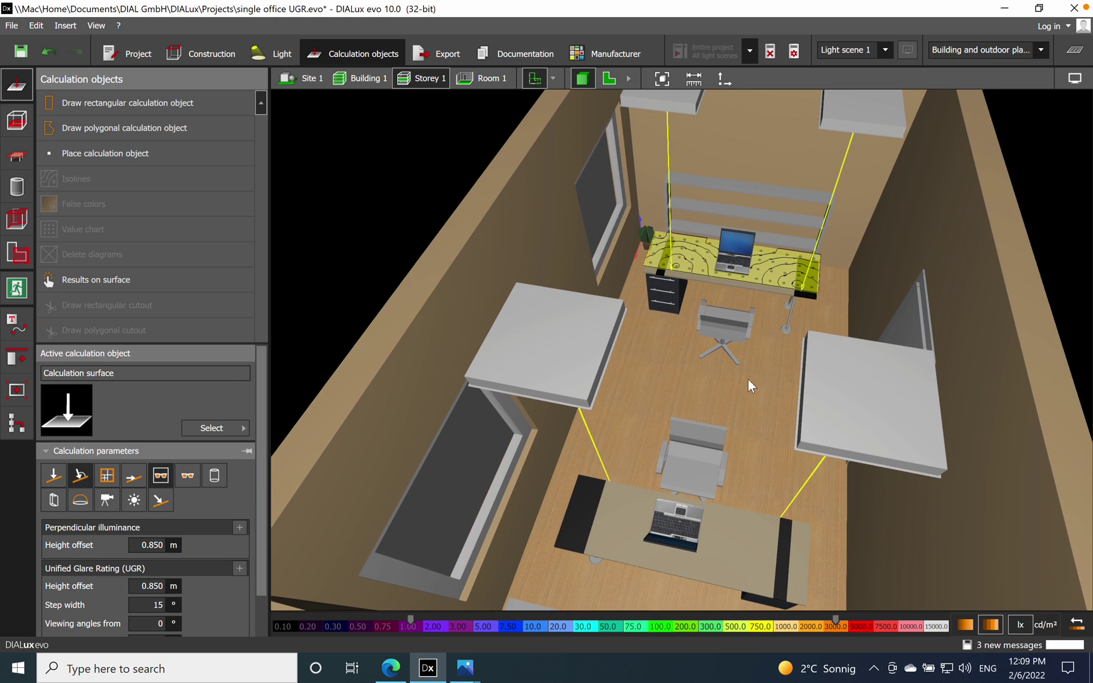
Step: Show the calculated lighting in the 3D view again and look over both workplaces from above
click(1075, 78)
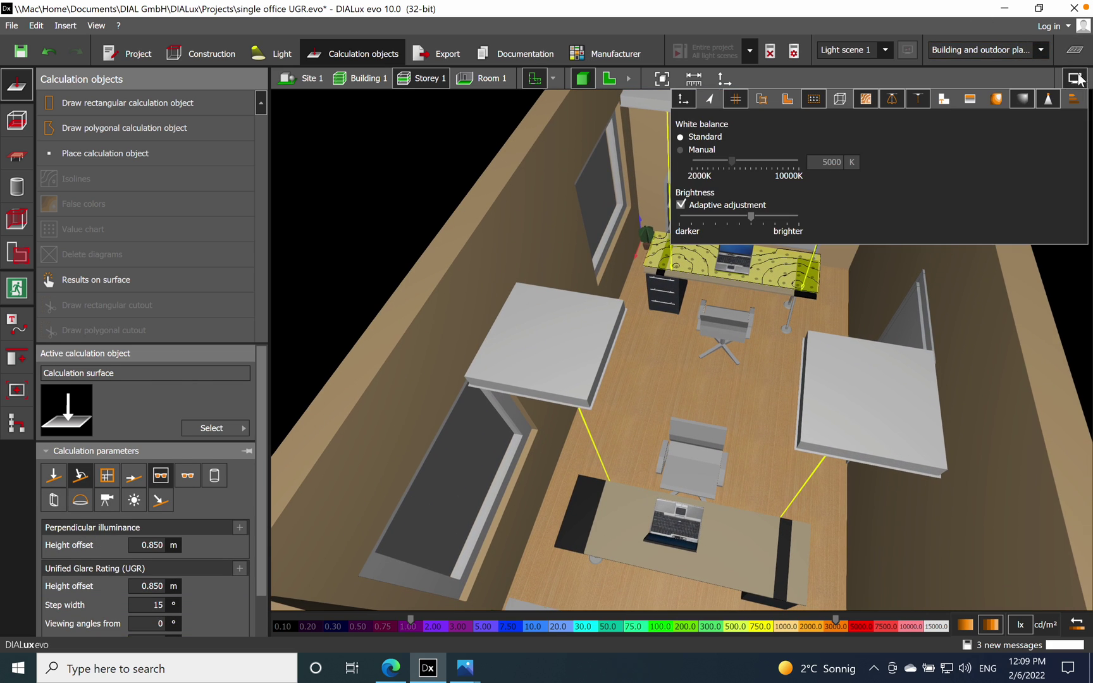
click(1020, 97)
right_drag(733, 472, 751, 454)
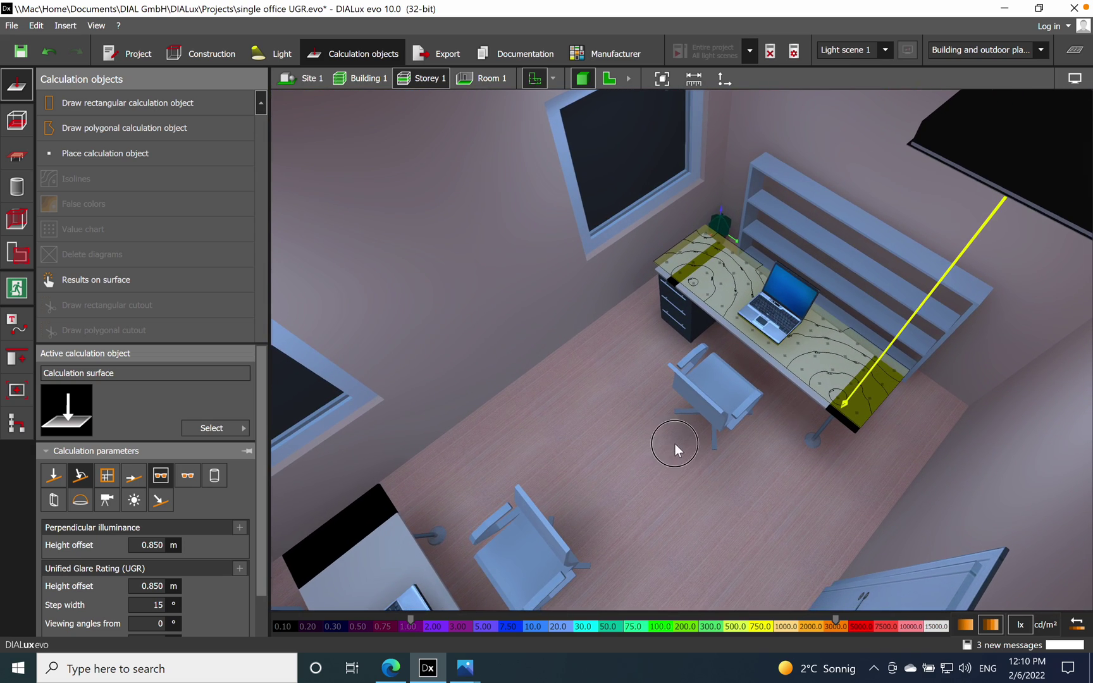
right_drag(674, 444, 897, 407)
scroll(658, 367, down, 5)
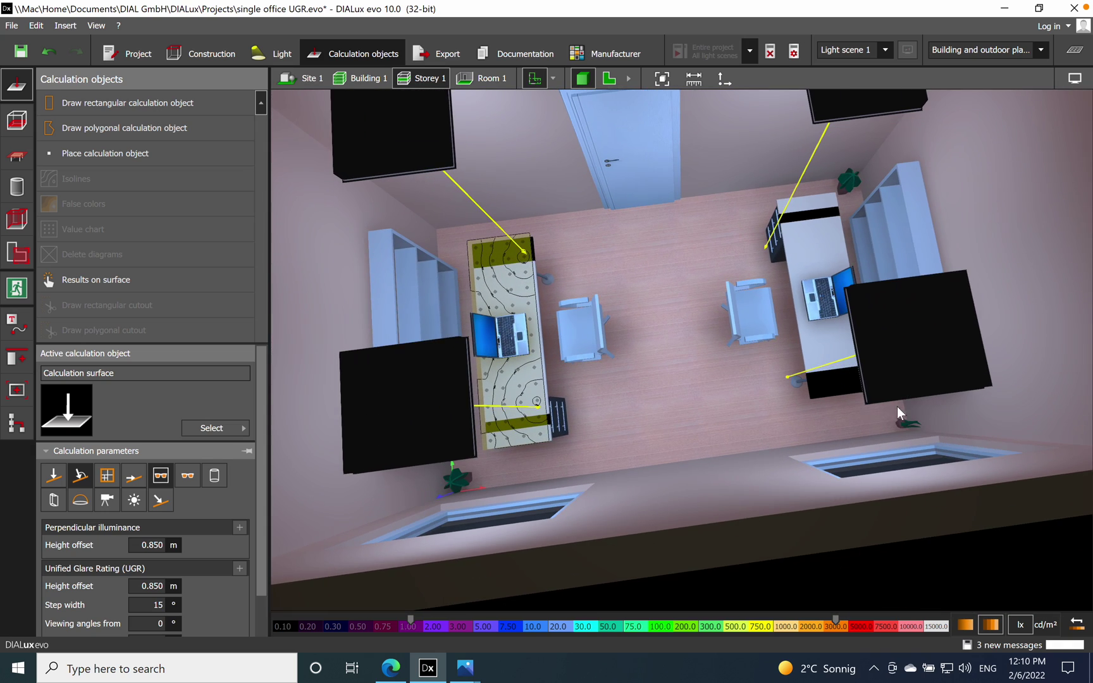
right_drag(700, 307, 669, 357)
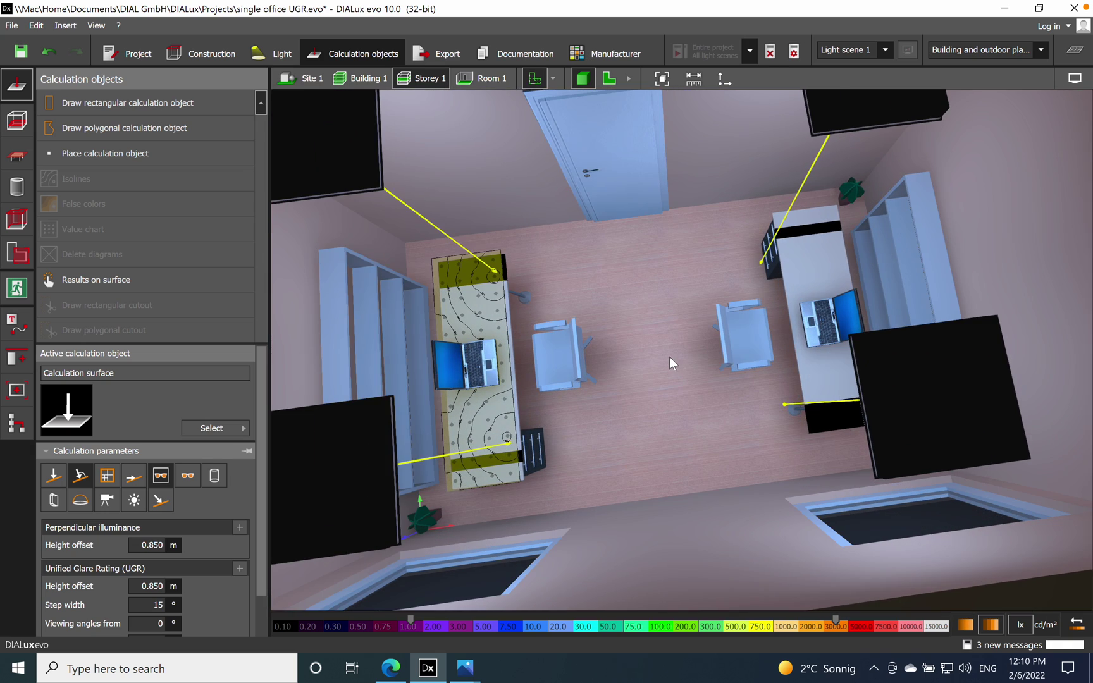
Step: In the floor plan, draw a rectangular calculation surface of about 0.601 × 2.000 m over the second desk, accepting that the results become invalid
click(608, 80)
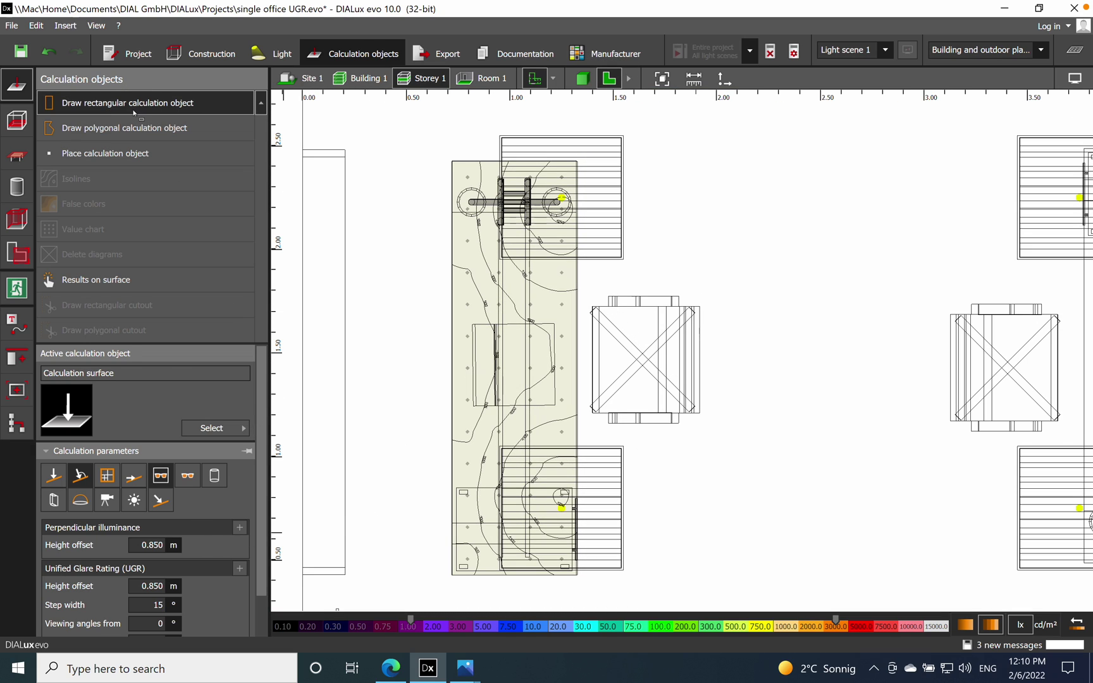
click(105, 153)
right_drag(805, 330, 419, 330)
scroll(632, 170, up, 5)
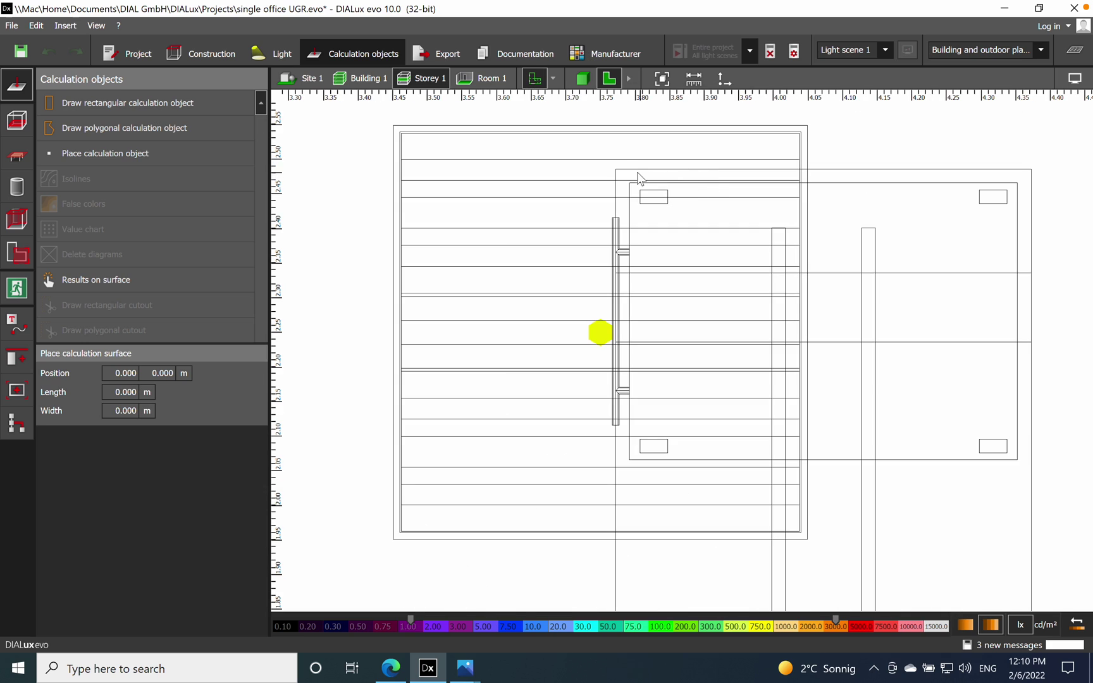
click(1026, 169)
scroll(844, 181, down, 5)
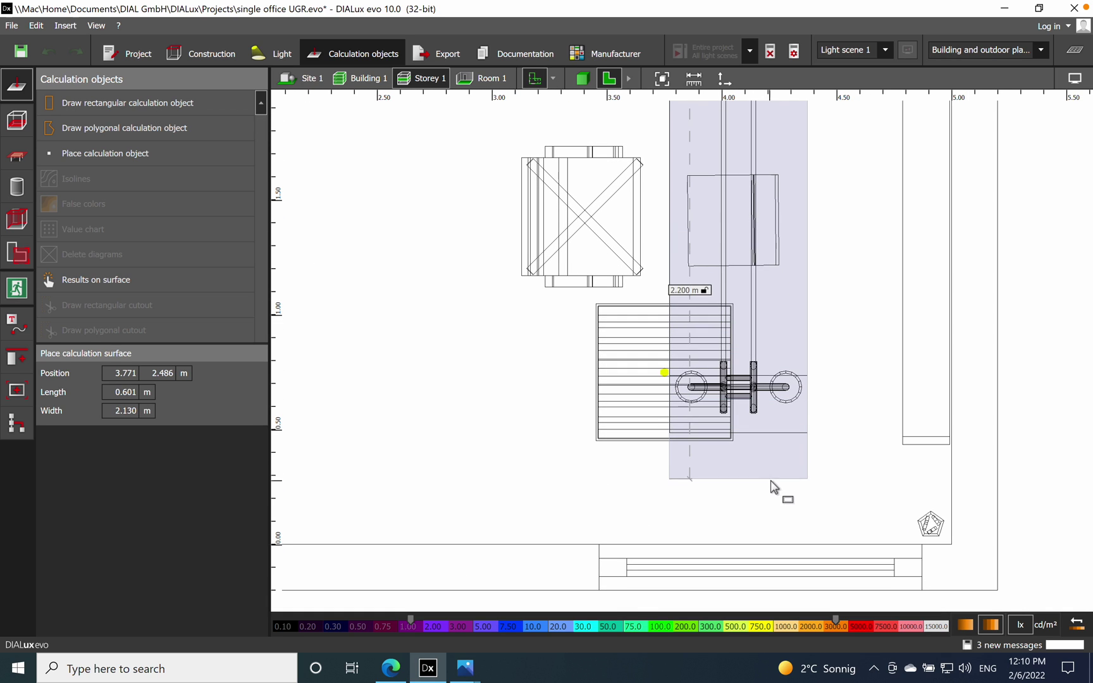
click(773, 432)
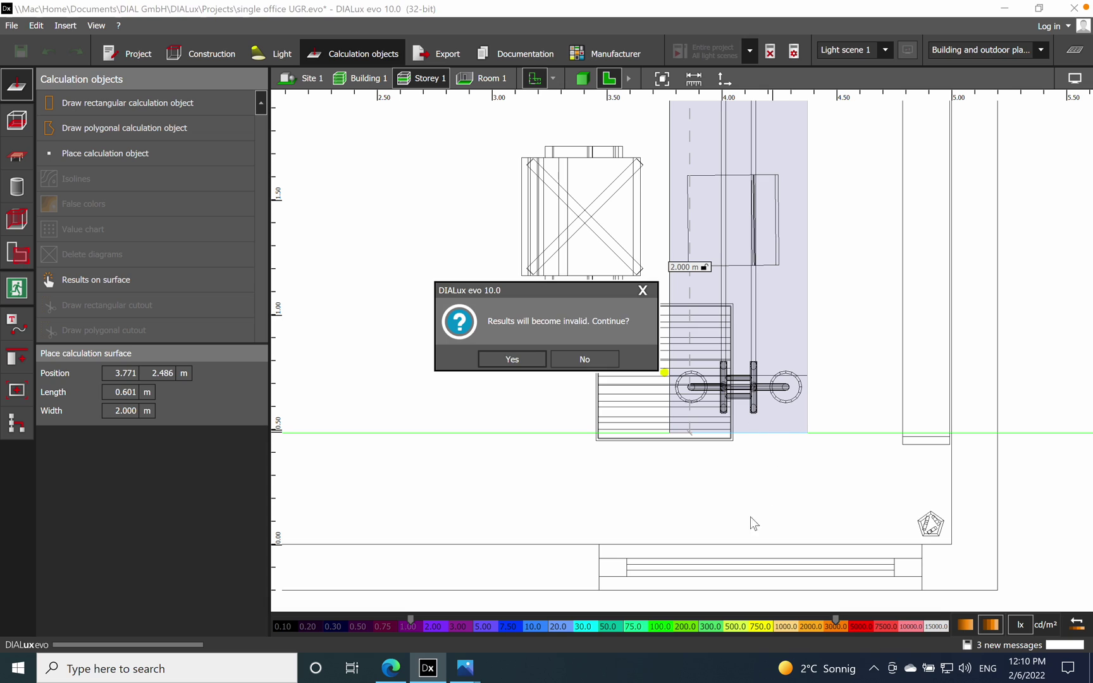
click(503, 363)
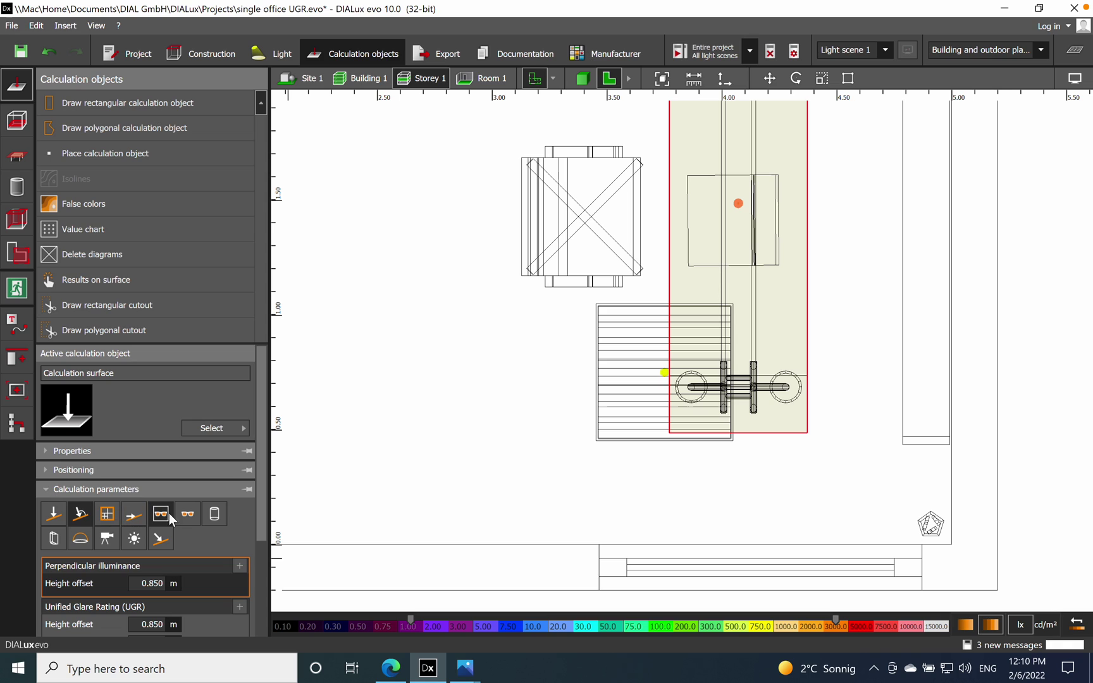
Step: Review the position, size and UGR calculation parameters of the calculation surface over the second desk, including height offset, step width and viewing angles
drag(264, 514, 263, 583)
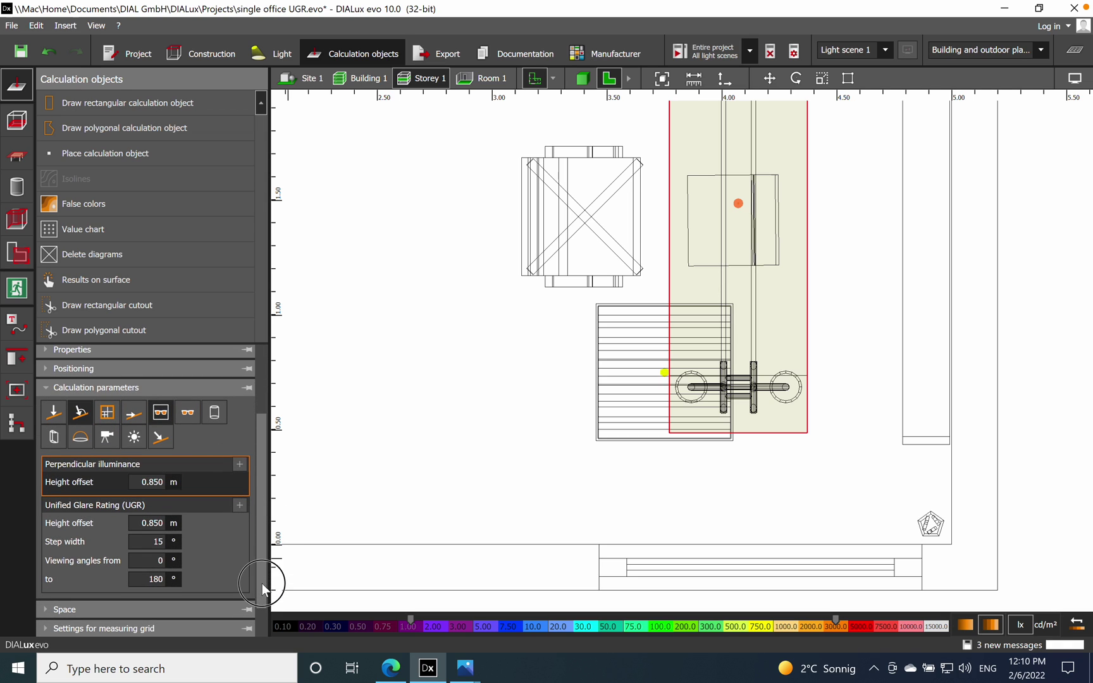
click(52, 389)
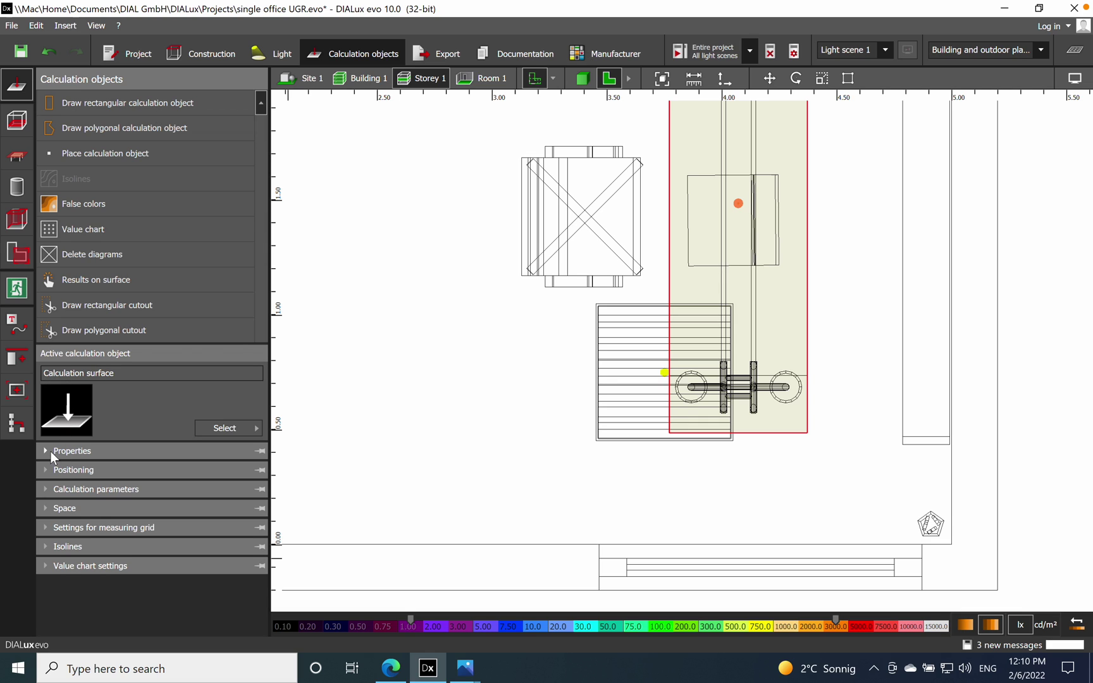
click(47, 468)
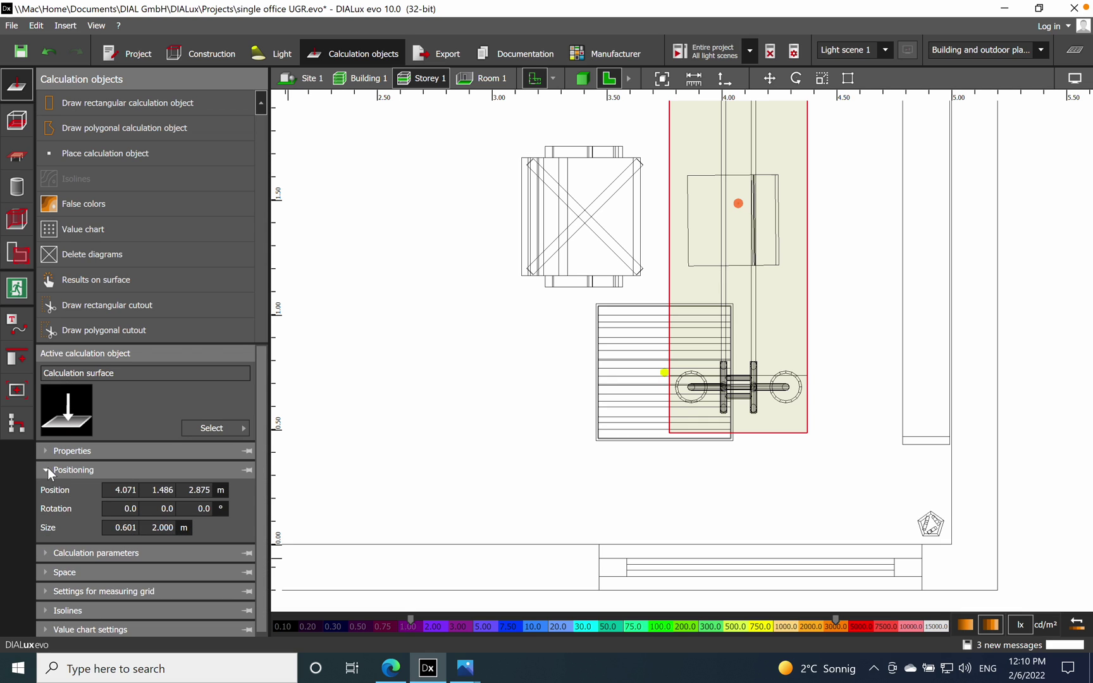
click(49, 466)
click(48, 466)
scroll(200, 557, down, 1)
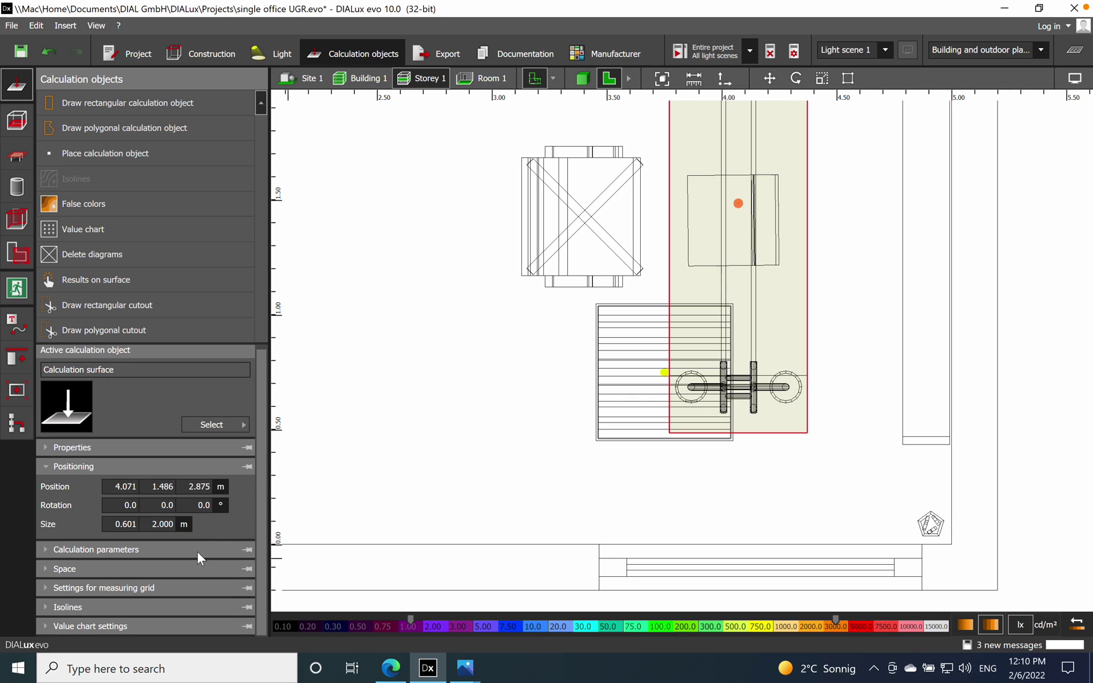
click(53, 554)
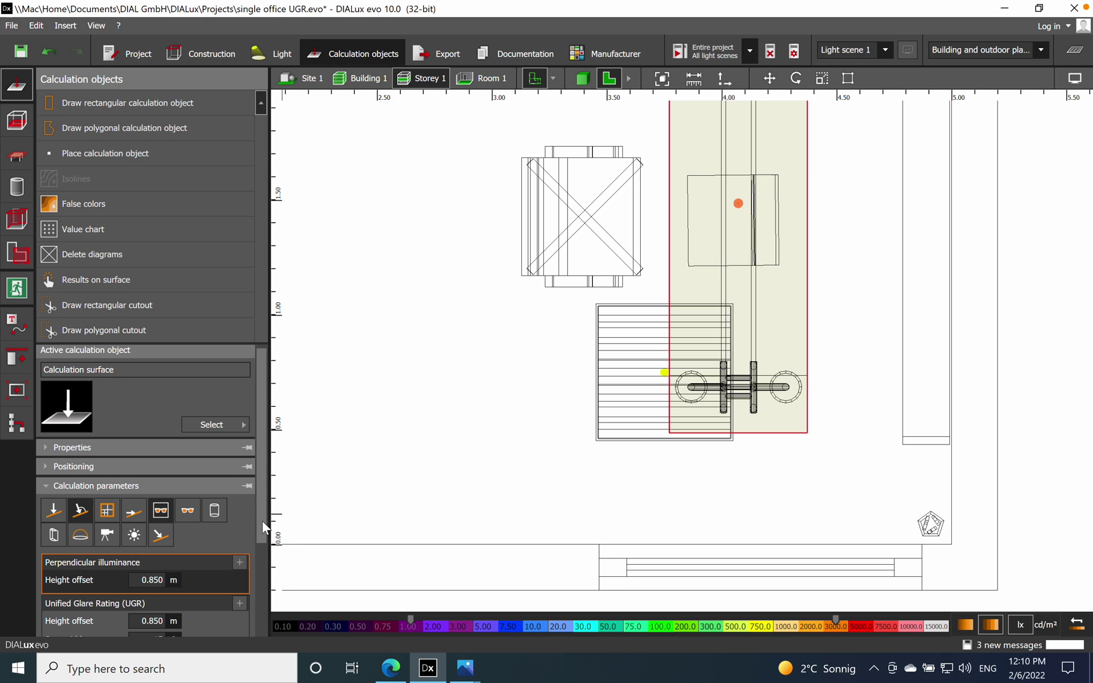
drag(264, 528, 261, 566)
click(547, 390)
Step: Draw a rectangular calculation surface of about 0.830 × 2.040 m in the free floor area between the two desk chairs
scroll(550, 387, down, 3)
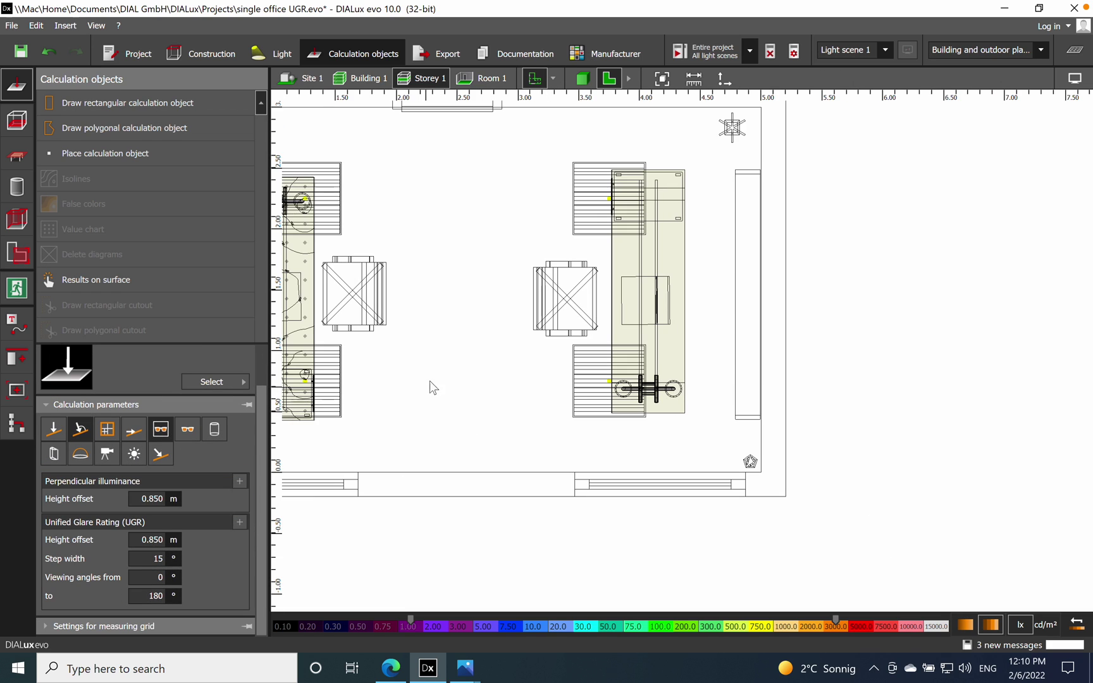
click(141, 105)
click(554, 203)
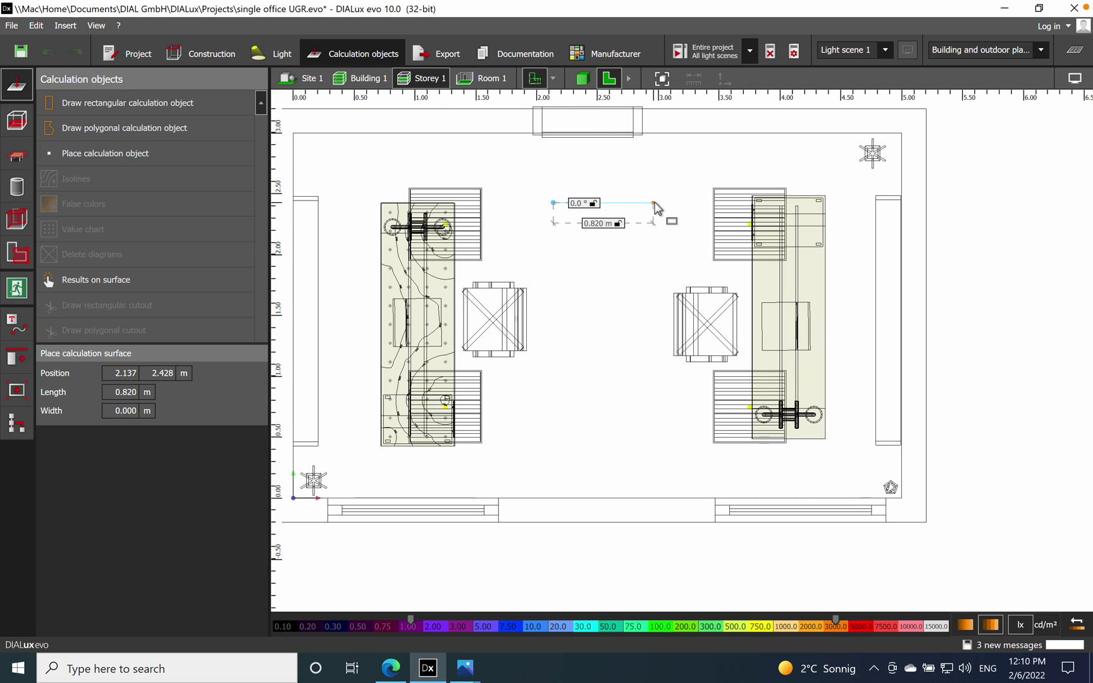
click(654, 204)
click(549, 450)
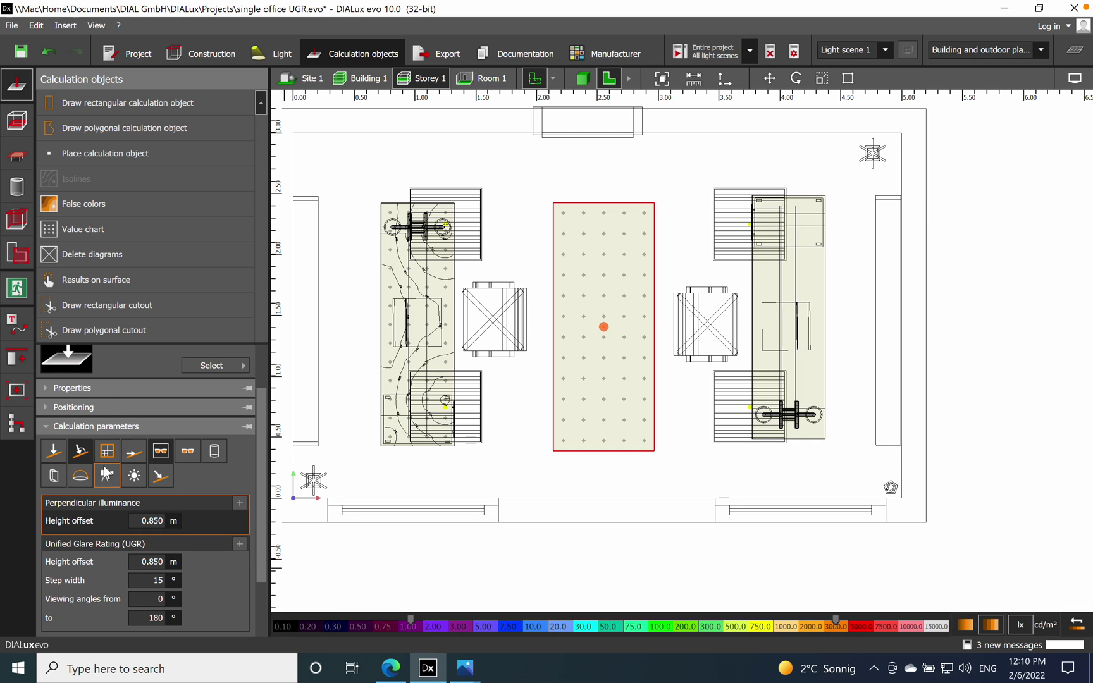
Step: Set the height position of the calculation surface between the chairs to 1.700 m
click(611, 386)
click(48, 406)
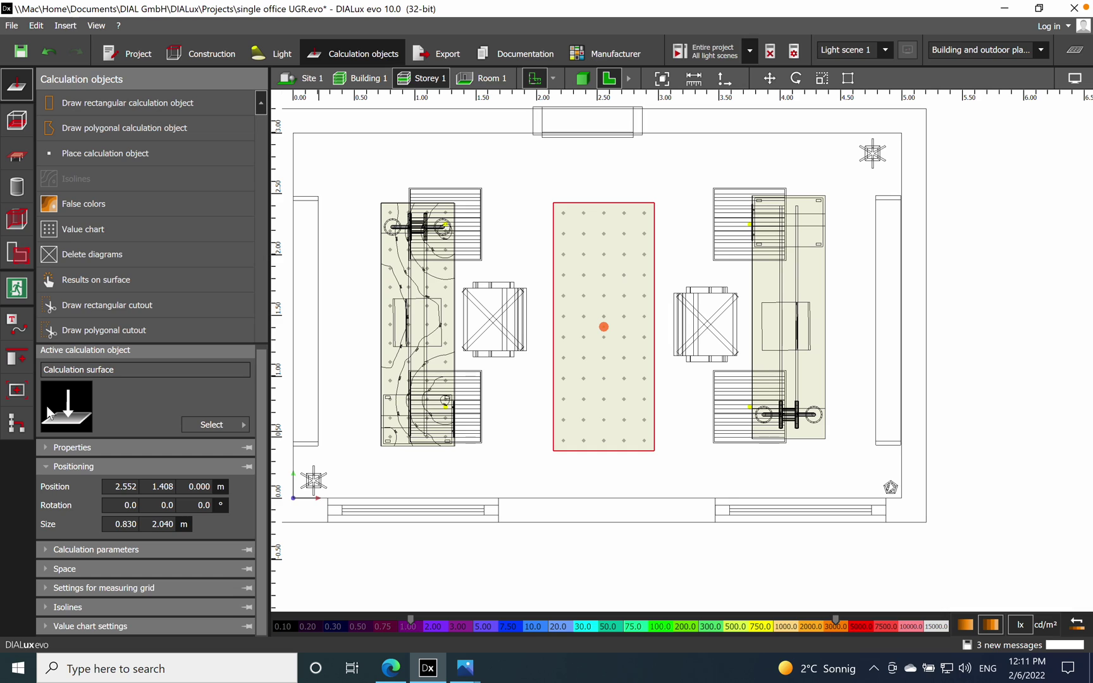
click(199, 486)
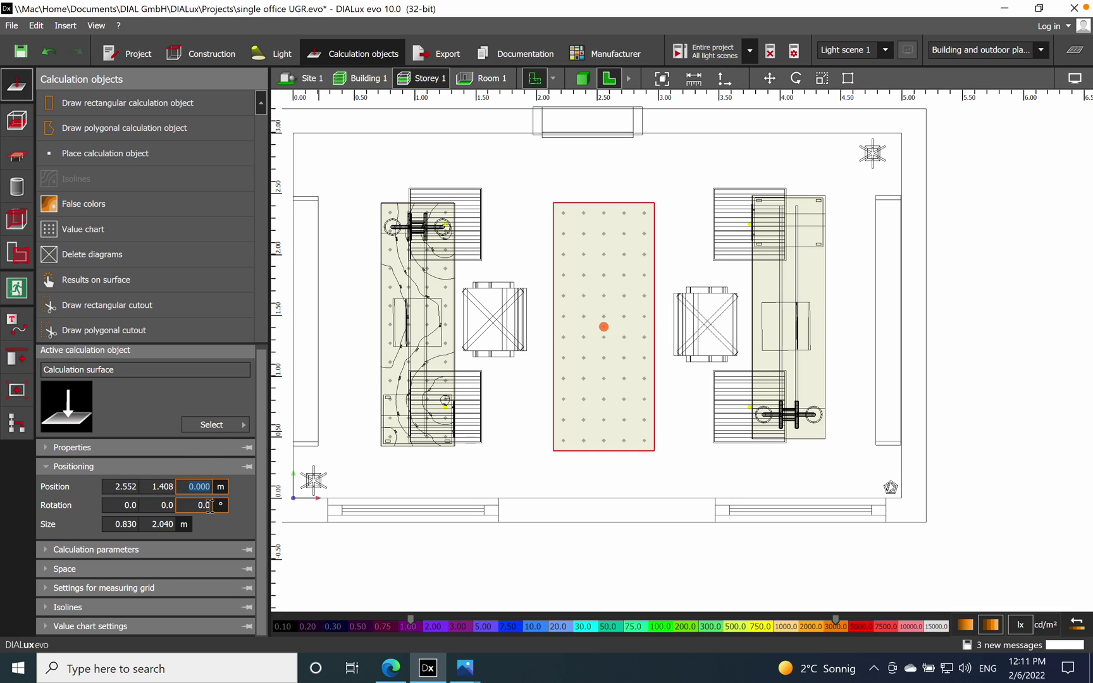
key(Left)
key(Right)
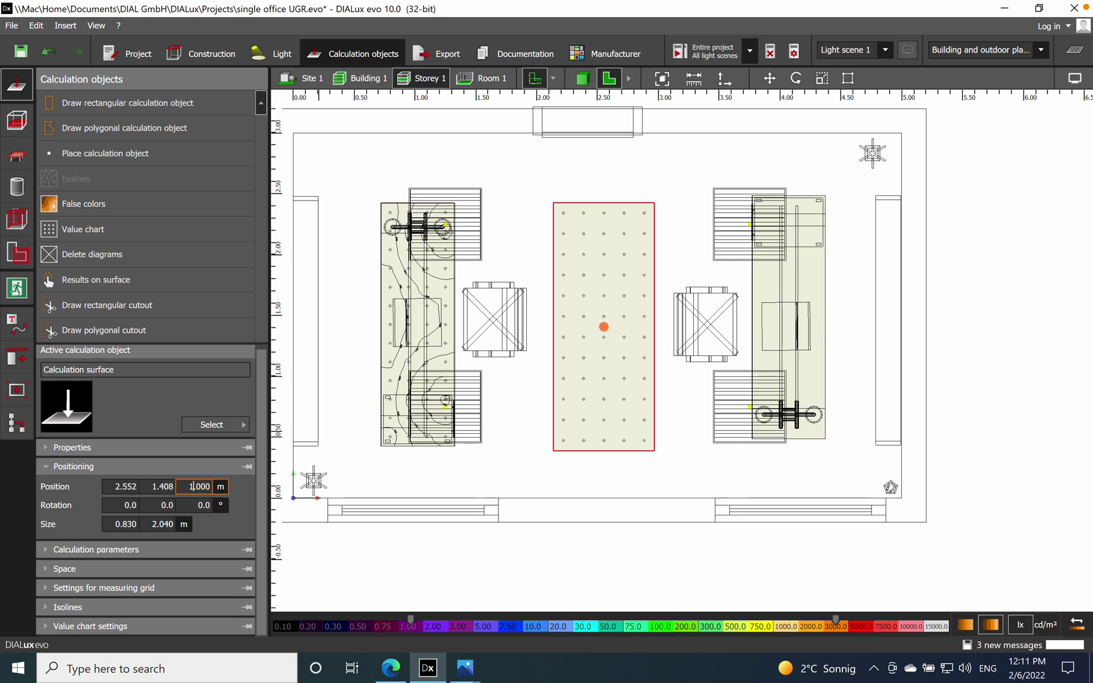
key(Right)
key(Right)
key(BackSpace)
click(488, 461)
Step: Delete the calculation surface over the second desk
click(812, 435)
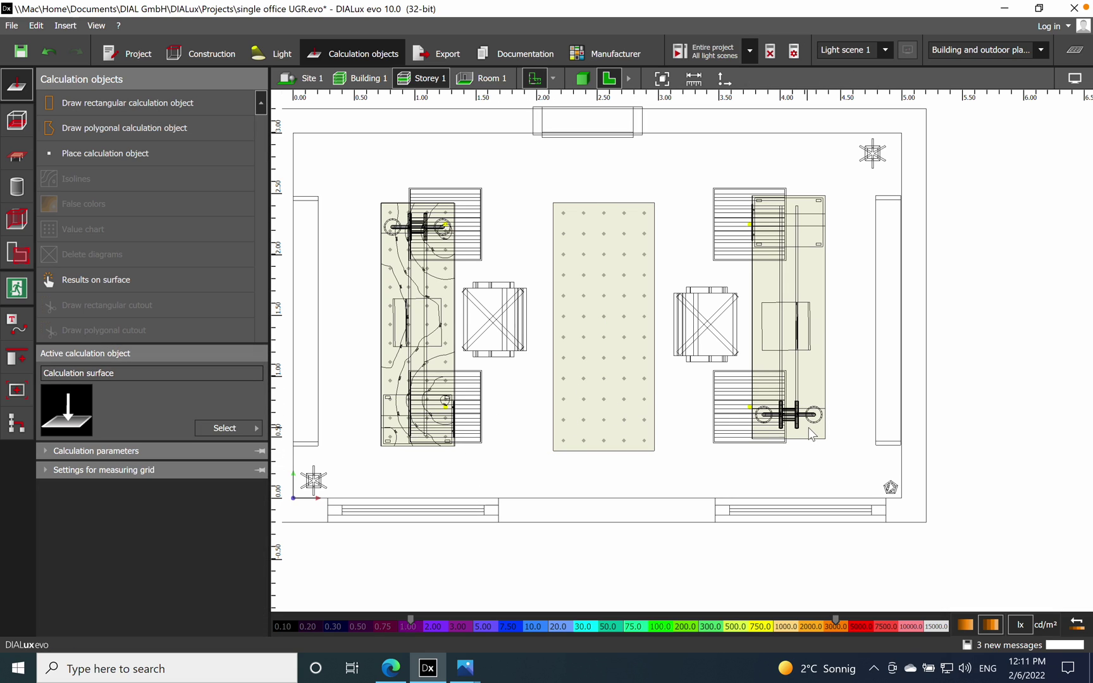
right_click(810, 428)
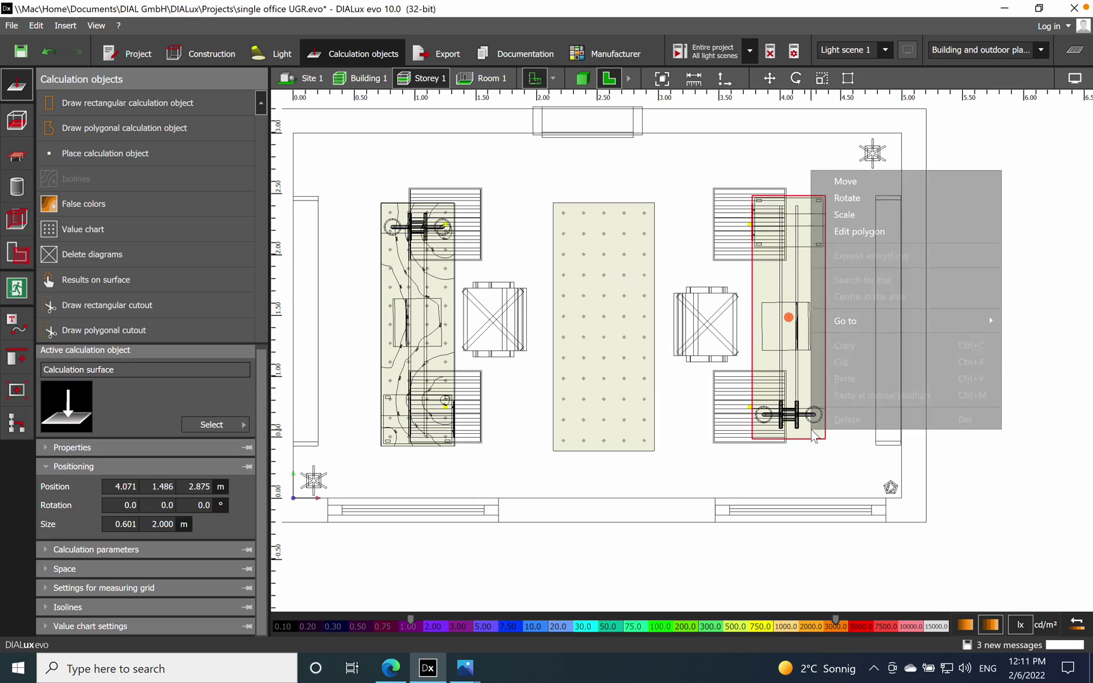
click(843, 427)
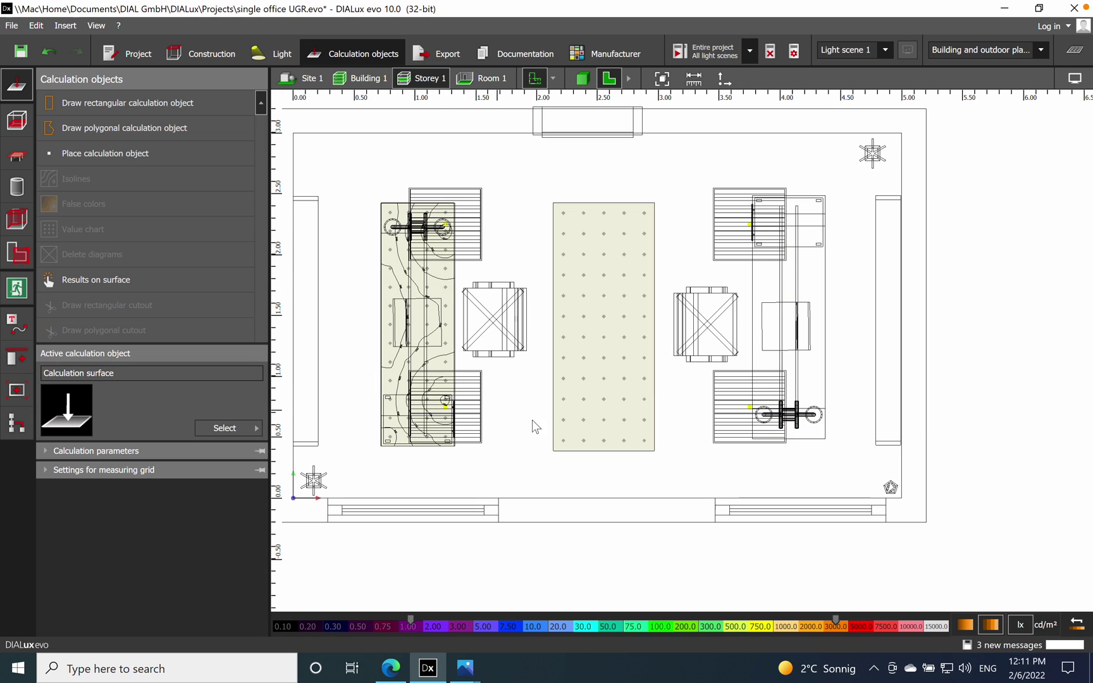
Step: Rename the surface between the chairs as Calculation surface UGR2 and calculate the entire project for all light scenes
click(607, 375)
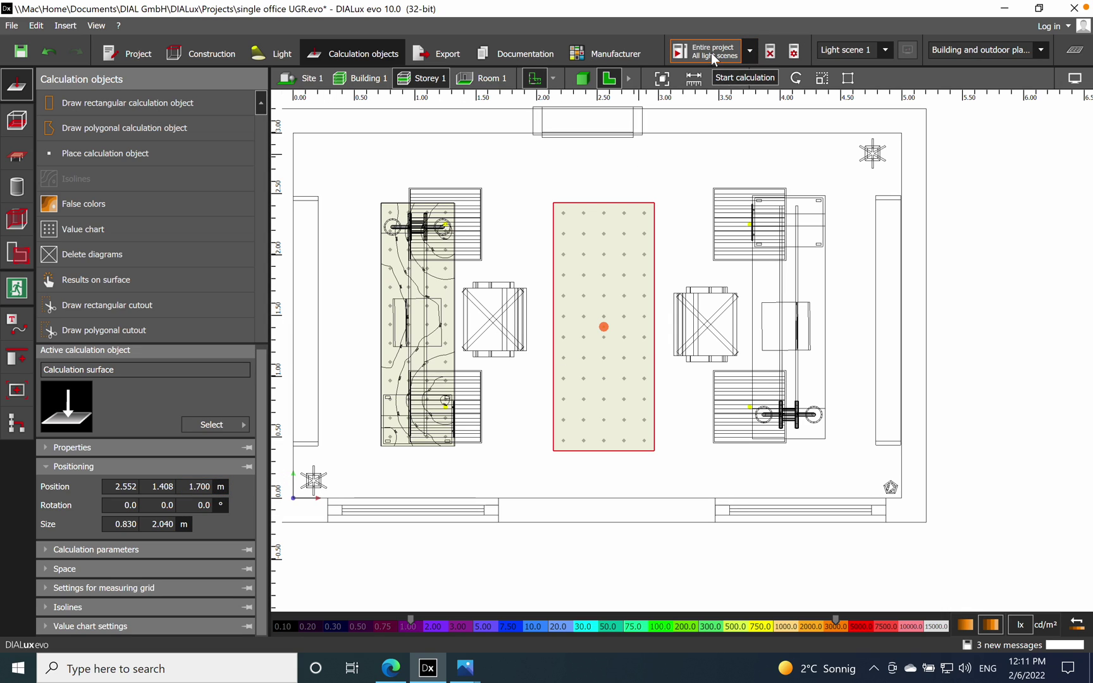
click(48, 449)
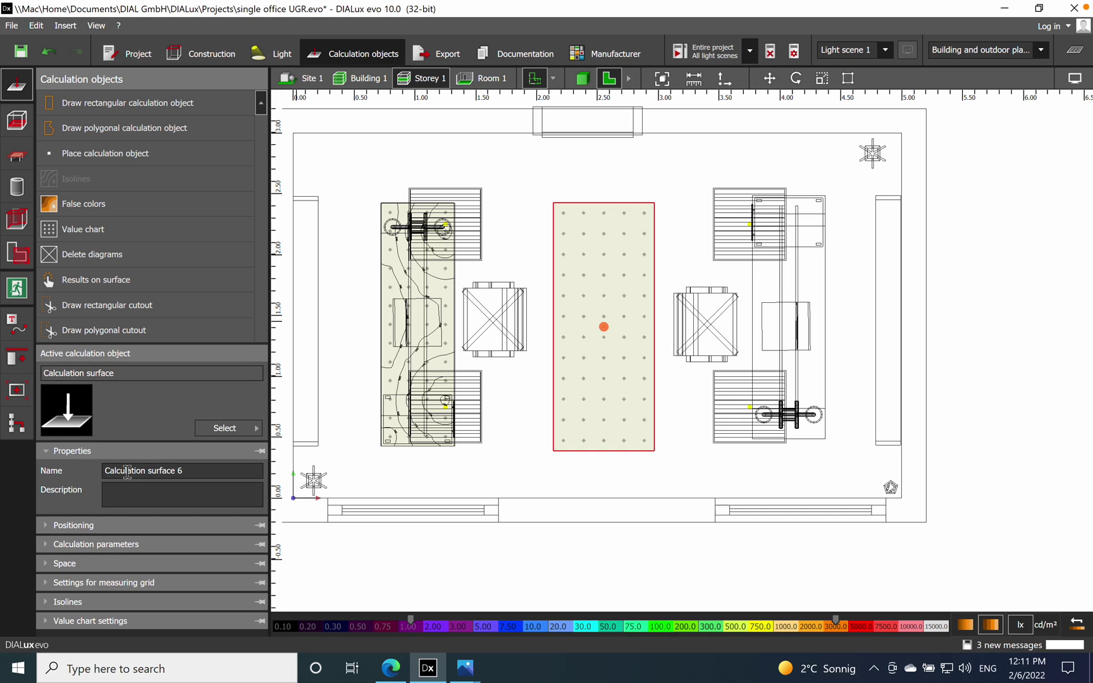
click(196, 473)
click(196, 474)
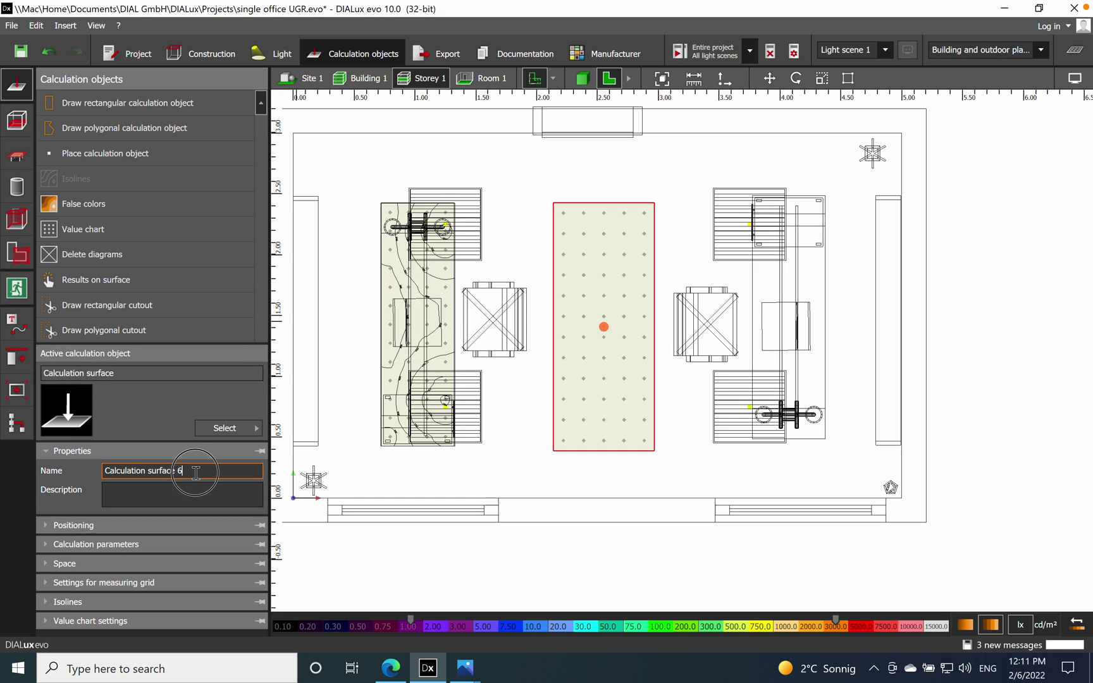
key(BackSpace)
text(UGR2)
click(522, 465)
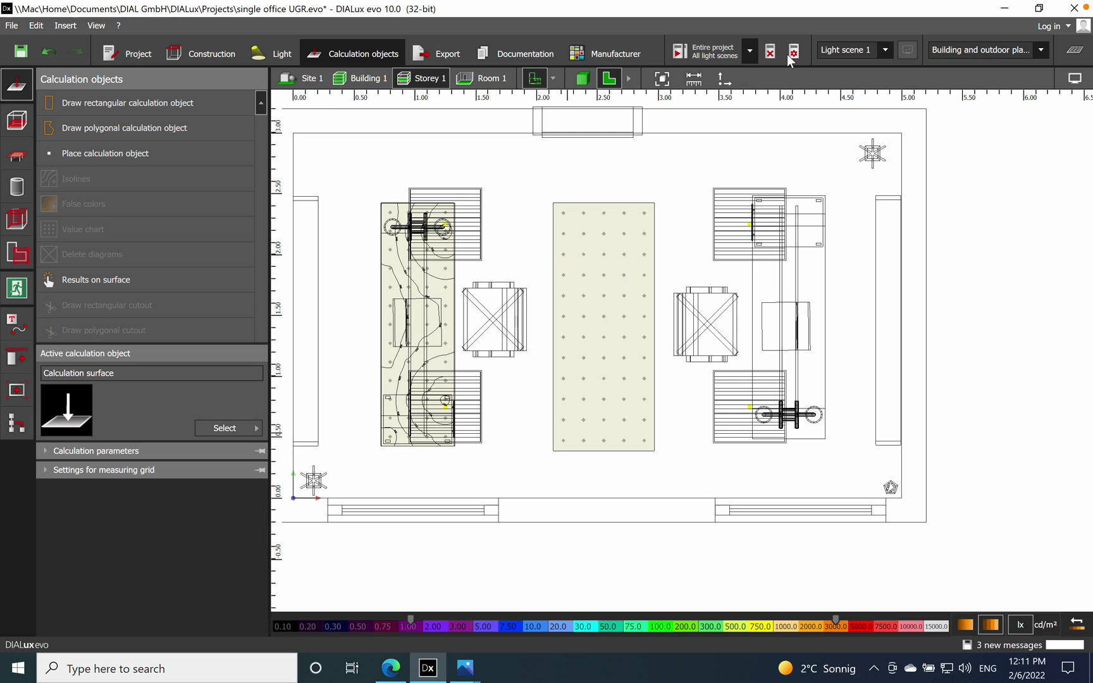
click(708, 52)
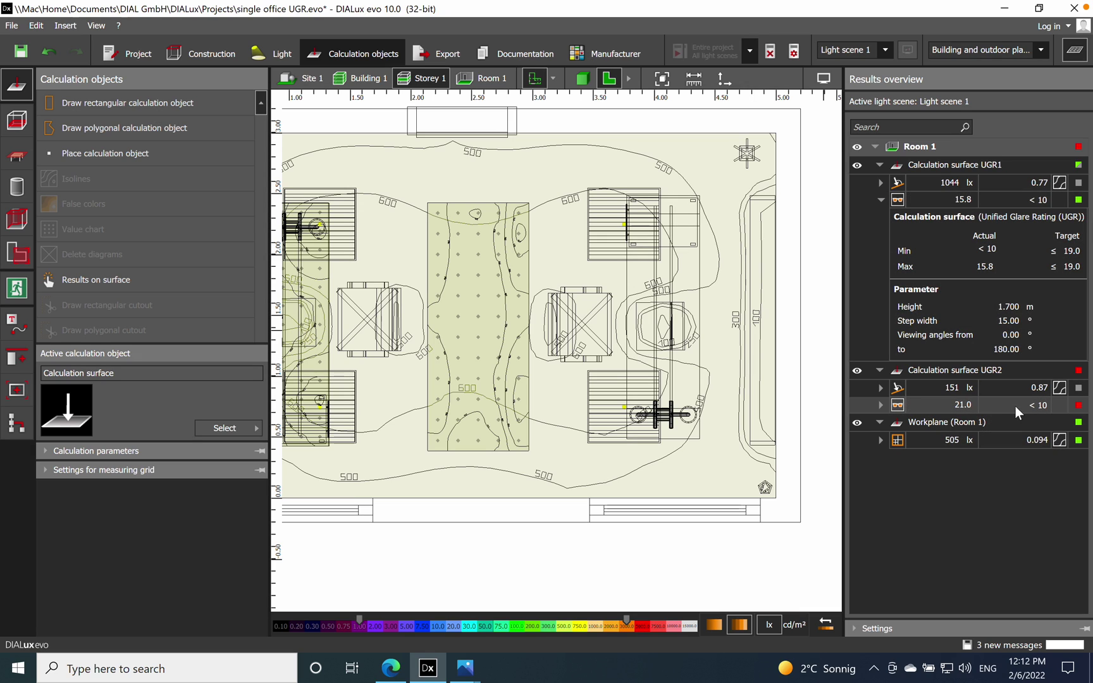
Step: Examine the Unified Glare Rating details of Calculation surface UGR2 and inspect where the surface lies in the room in 3D
click(880, 405)
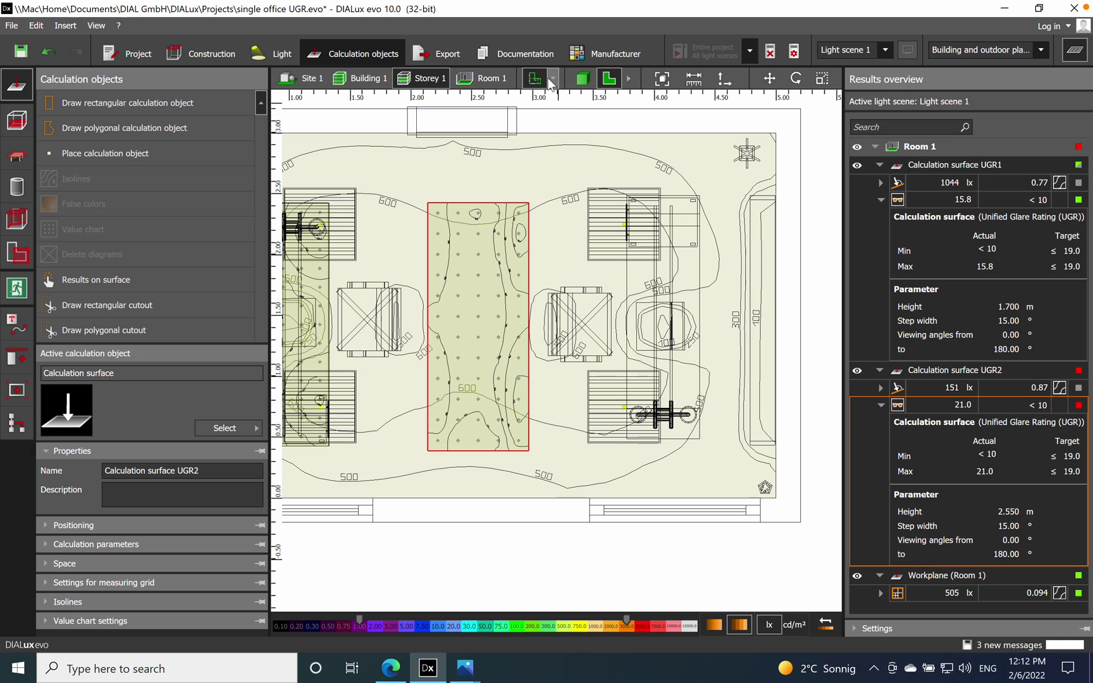
click(582, 78)
right_drag(548, 510, 618, 406)
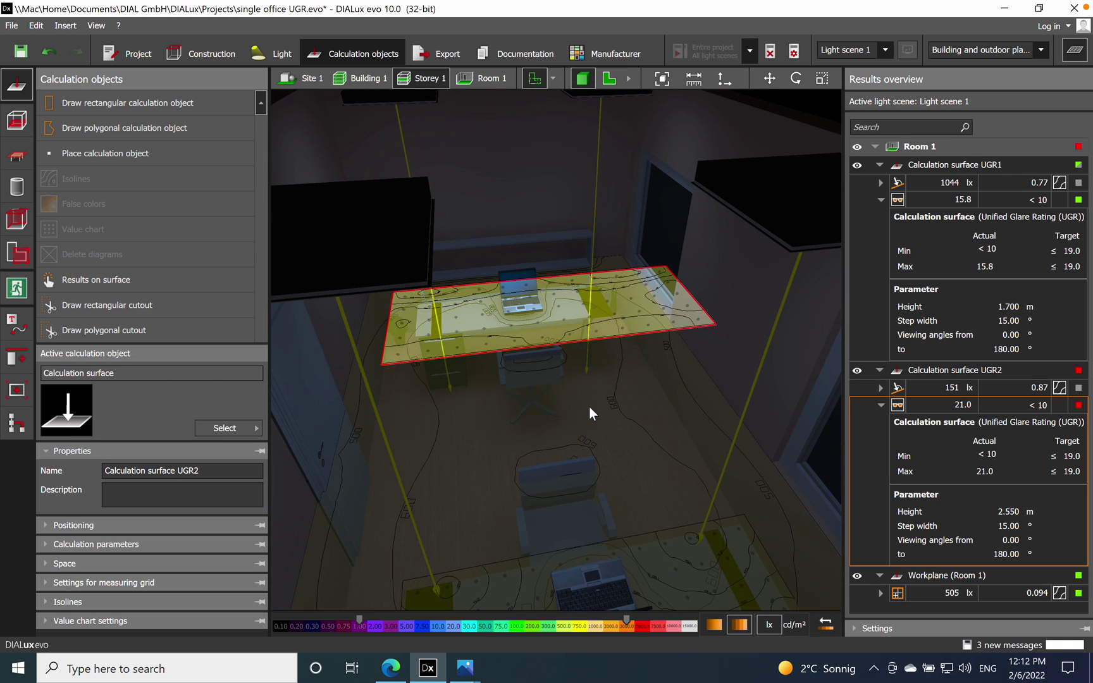
click(589, 406)
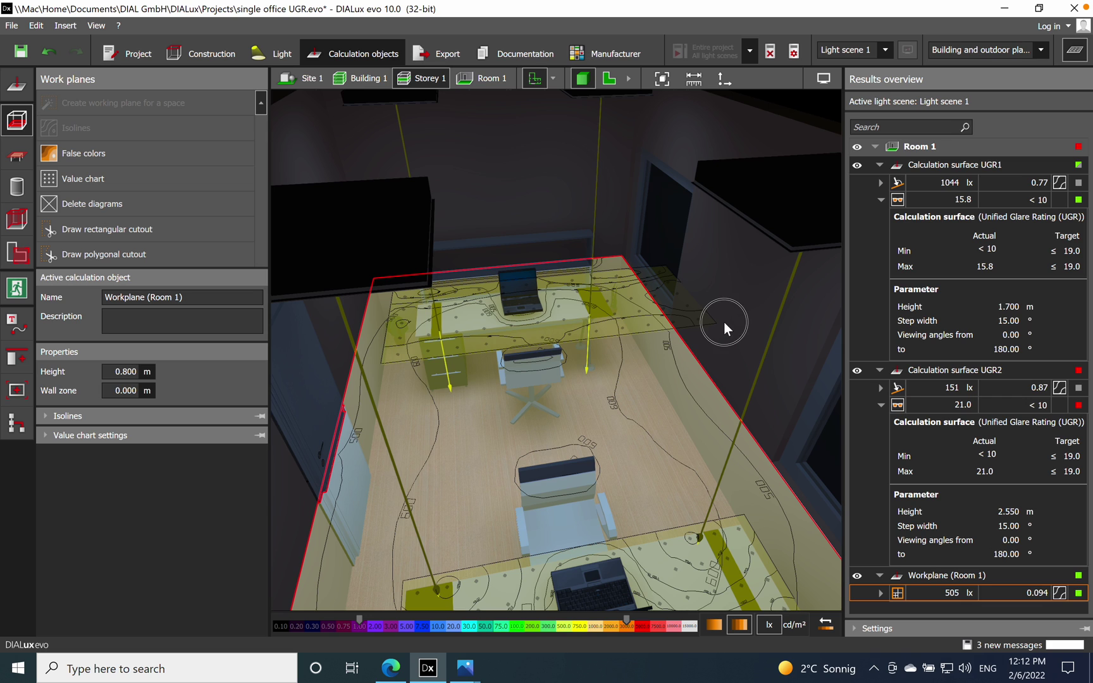
click(723, 325)
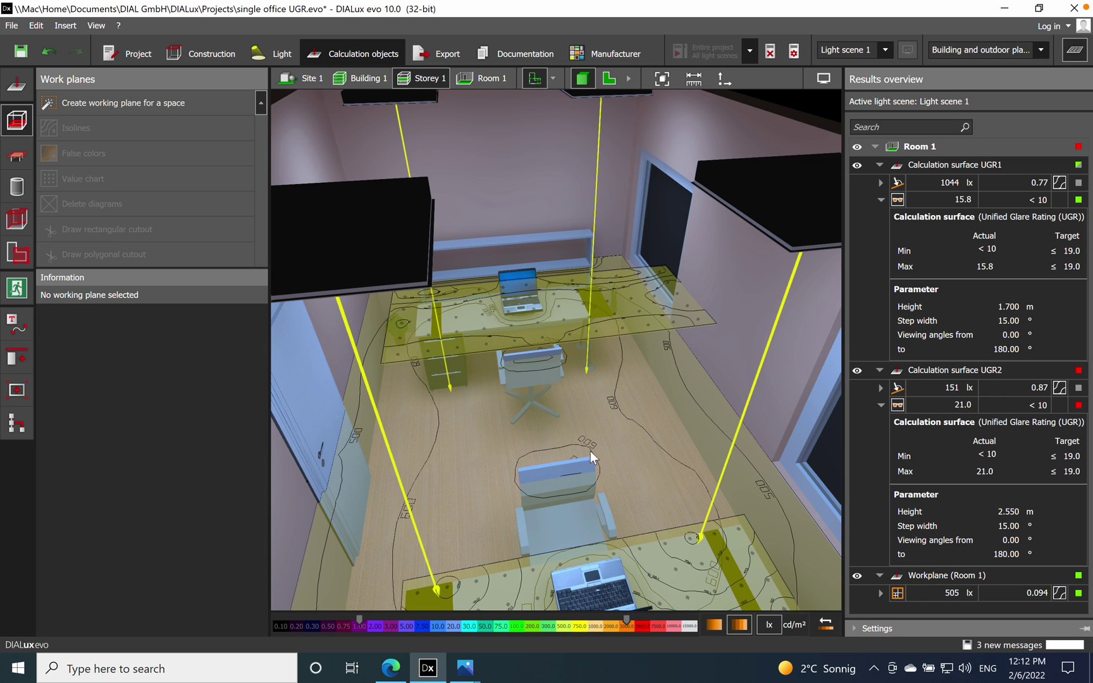
right_drag(590, 451, 694, 154)
right_drag(664, 236, 654, 313)
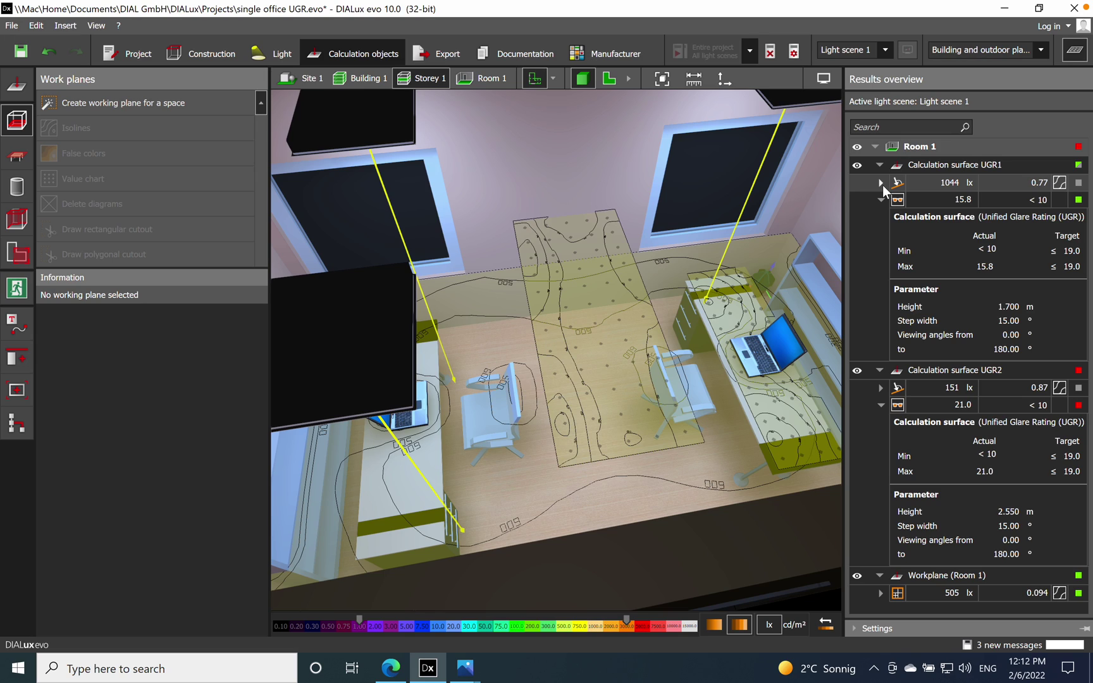
Step: Set the height position of Calculation surface UGR2 to 1.500 m, accept that the results become invalid, and recalculate the project
click(879, 405)
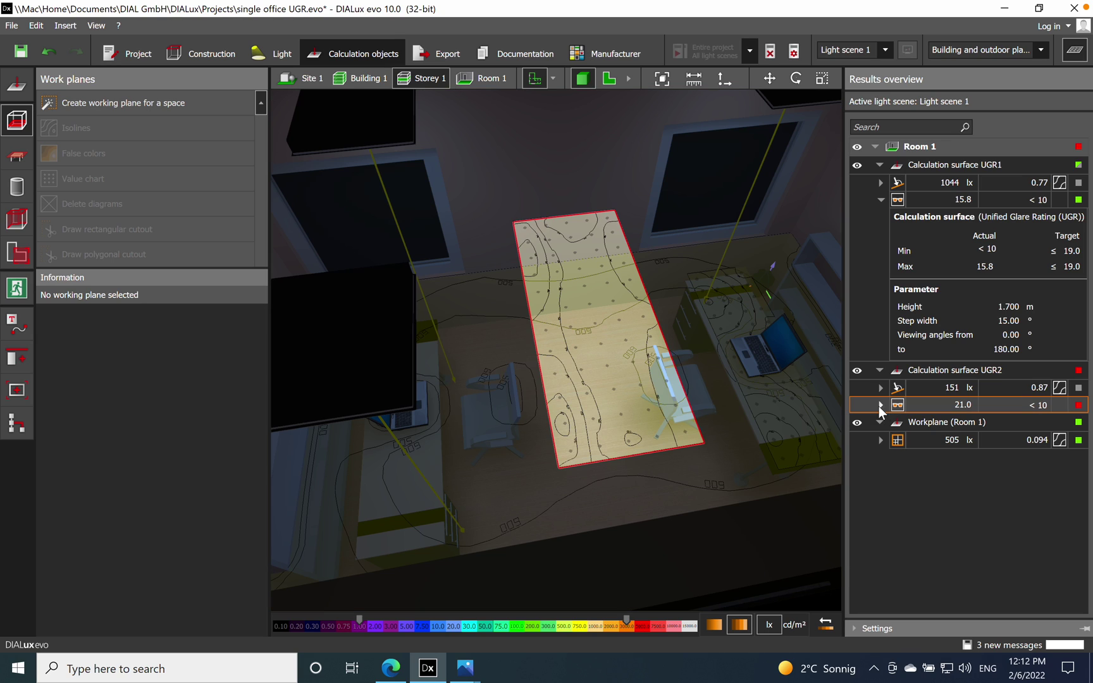
click(575, 374)
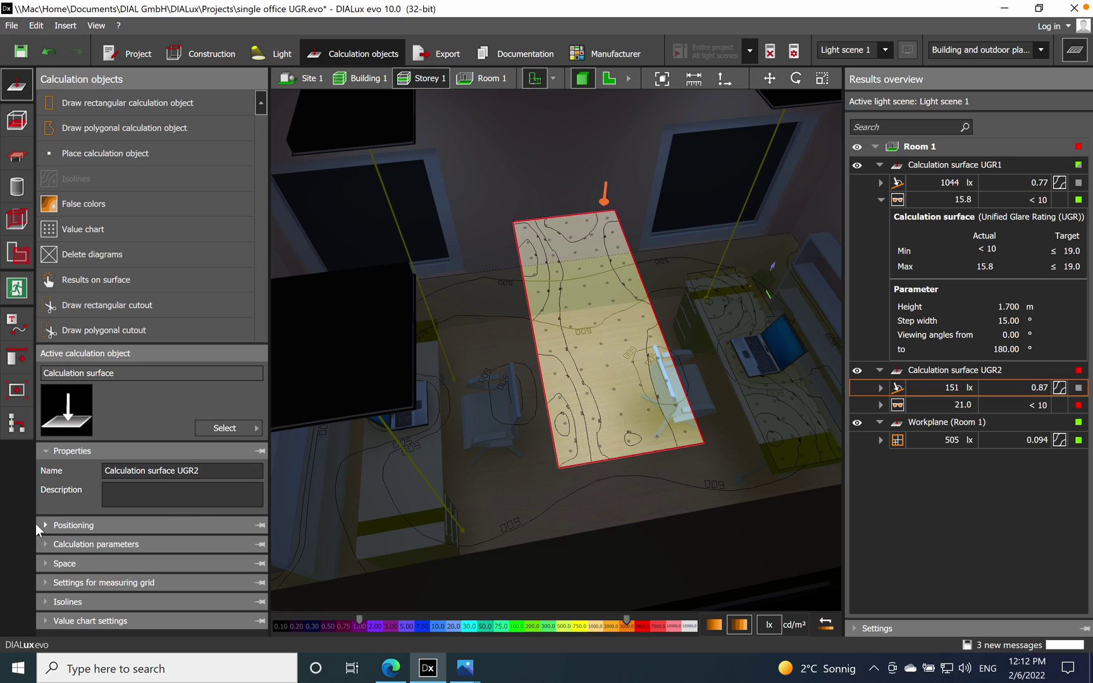
click(41, 525)
click(187, 498)
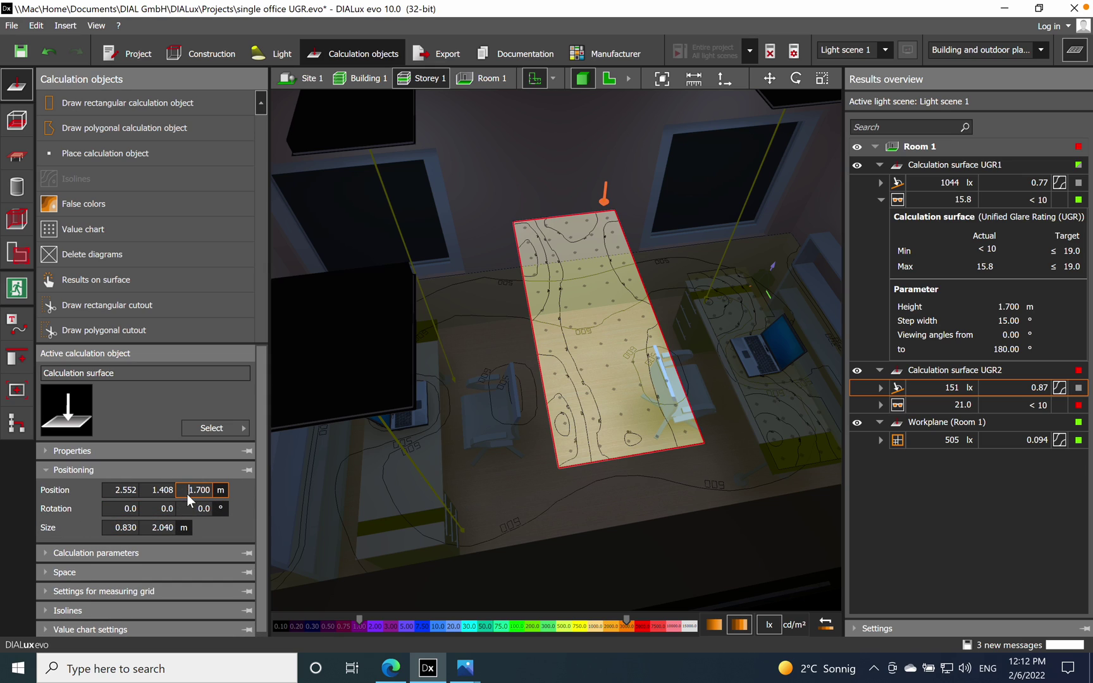
click(203, 495)
key(Return)
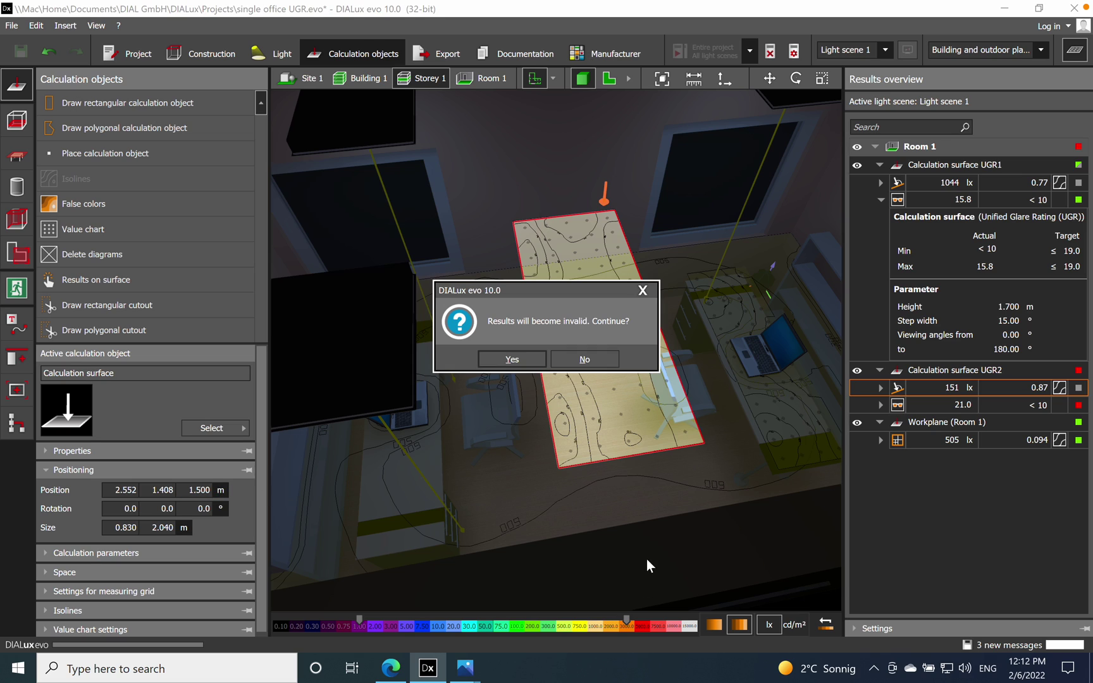
click(499, 358)
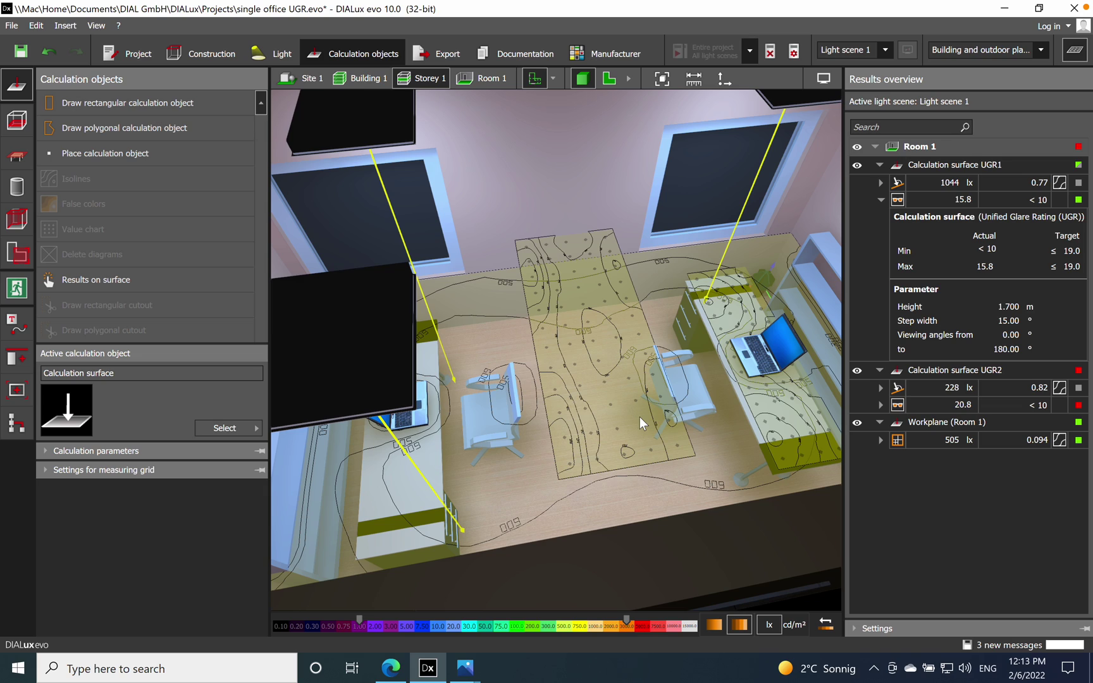
Step: Check the recalculated glare rating of Calculation surface UGR2 and view the surface with both workplaces in the floor plan
click(982, 405)
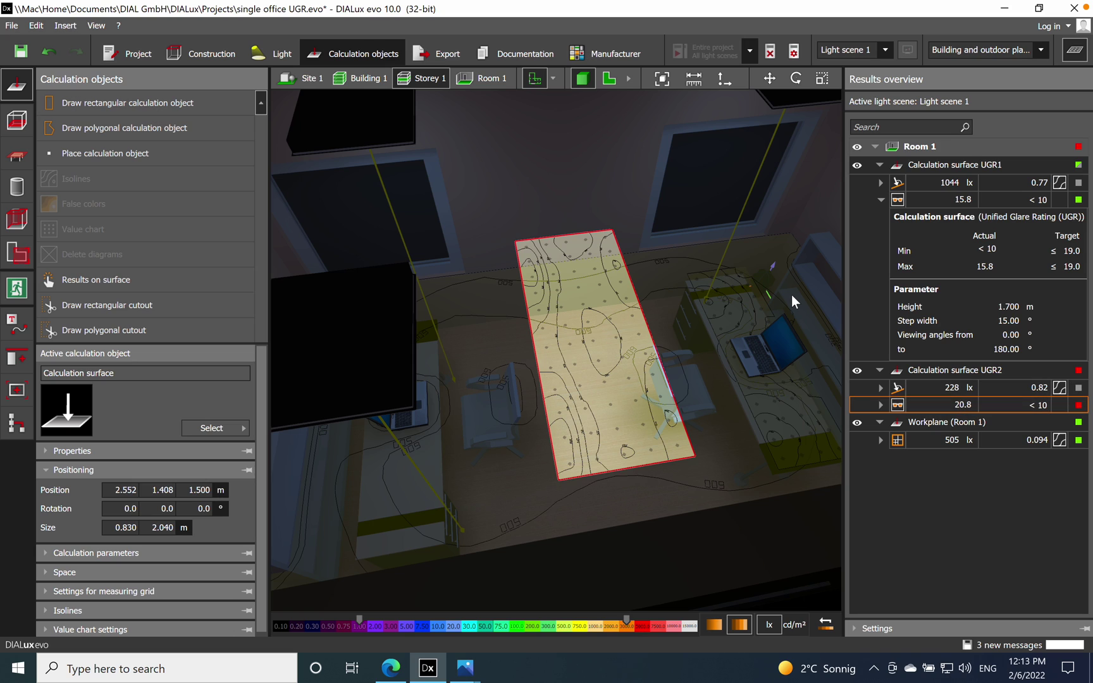
click(610, 78)
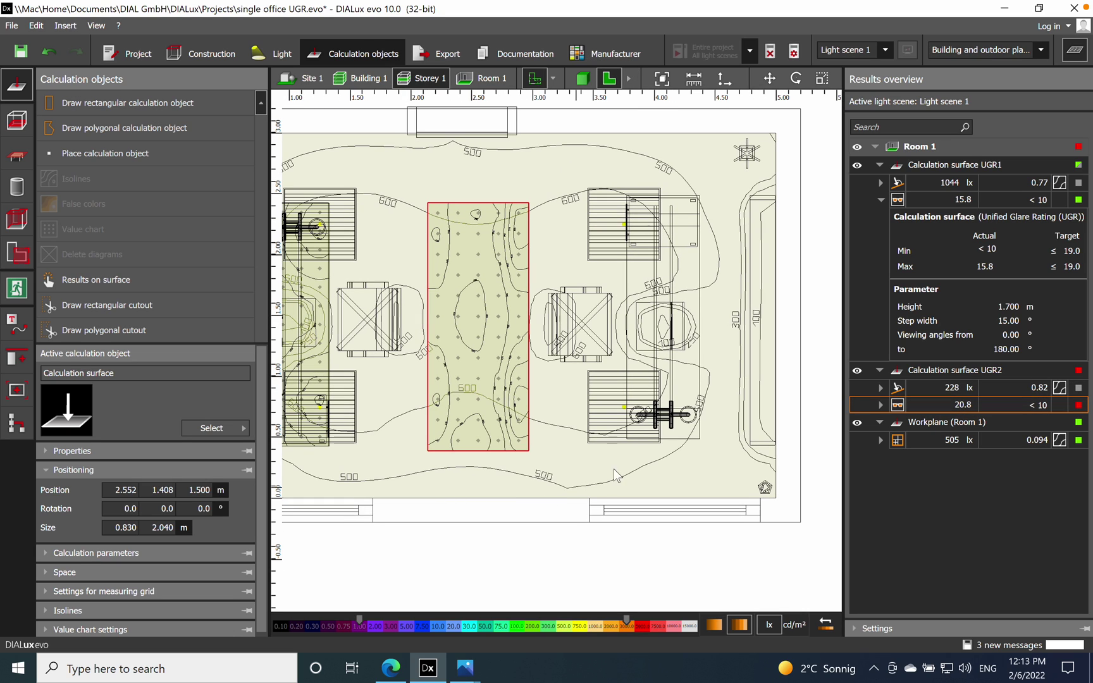
right_drag(407, 259, 478, 240)
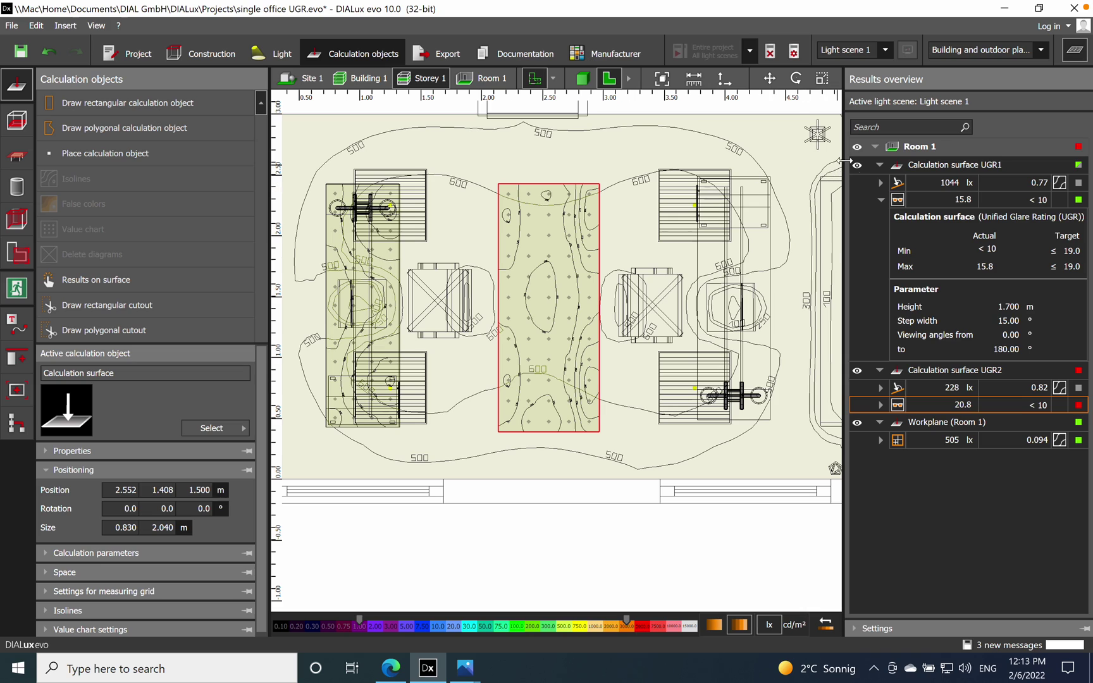
click(498, 536)
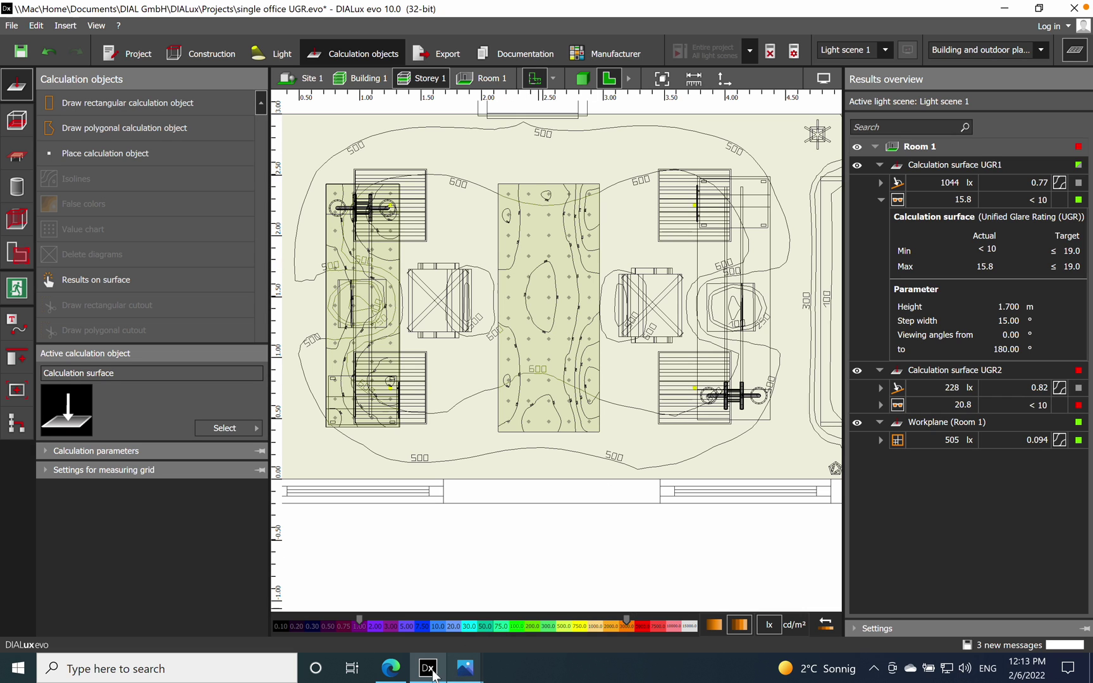
Step: Switch to Photos to look at the picture comparing glaring and glare-free luminaires, and return to DIALux evo
mouse_move(465, 669)
click(539, 614)
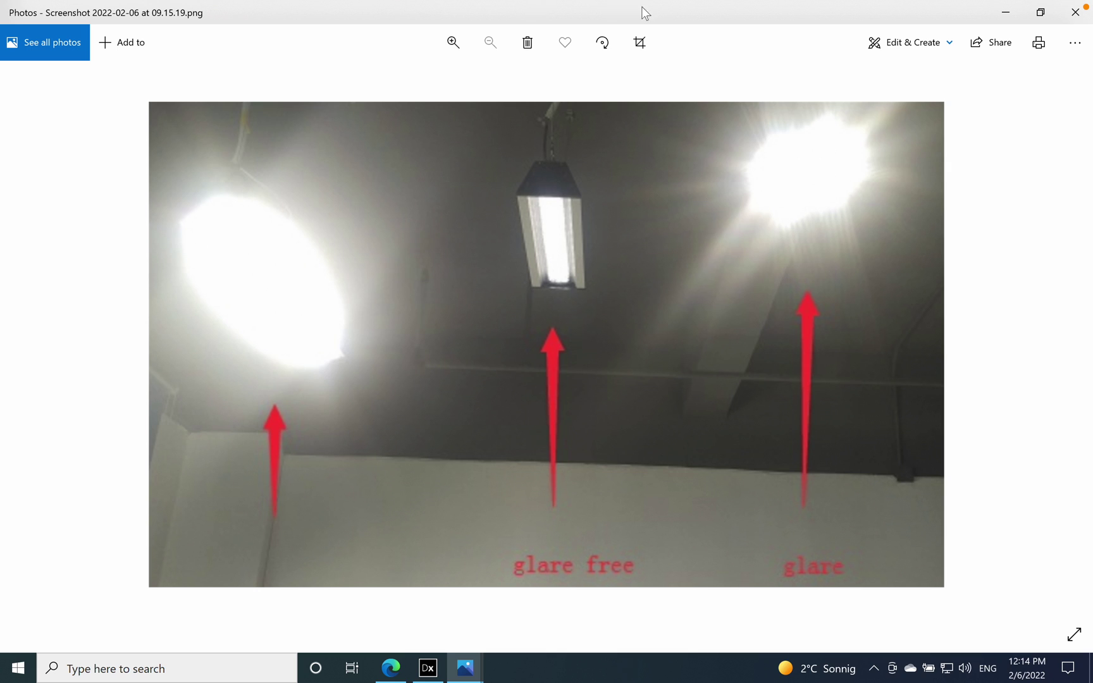
click(427, 668)
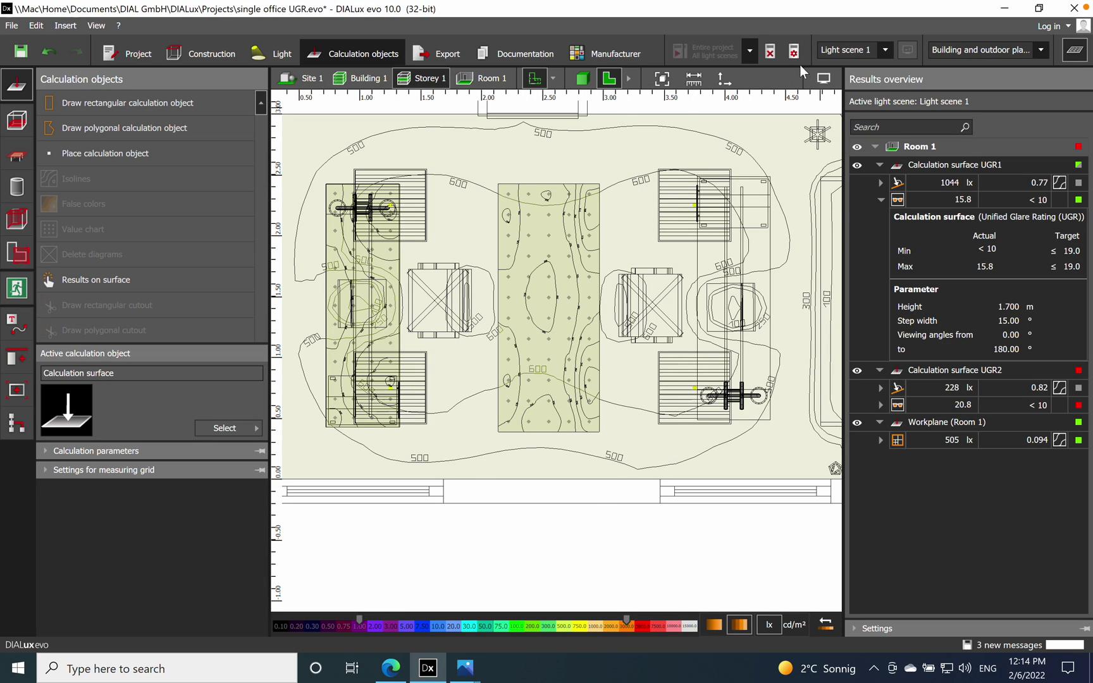
Step: Close the results overview and look across the two desks and the calculation surfaces in the 3D view
click(1075, 50)
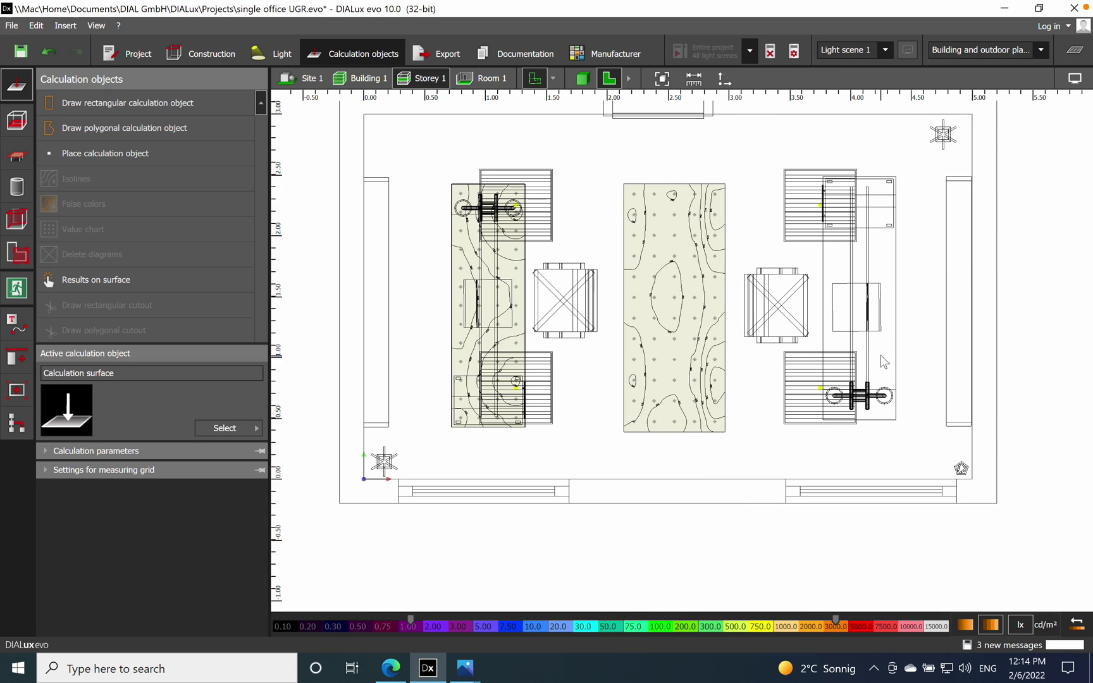
click(582, 78)
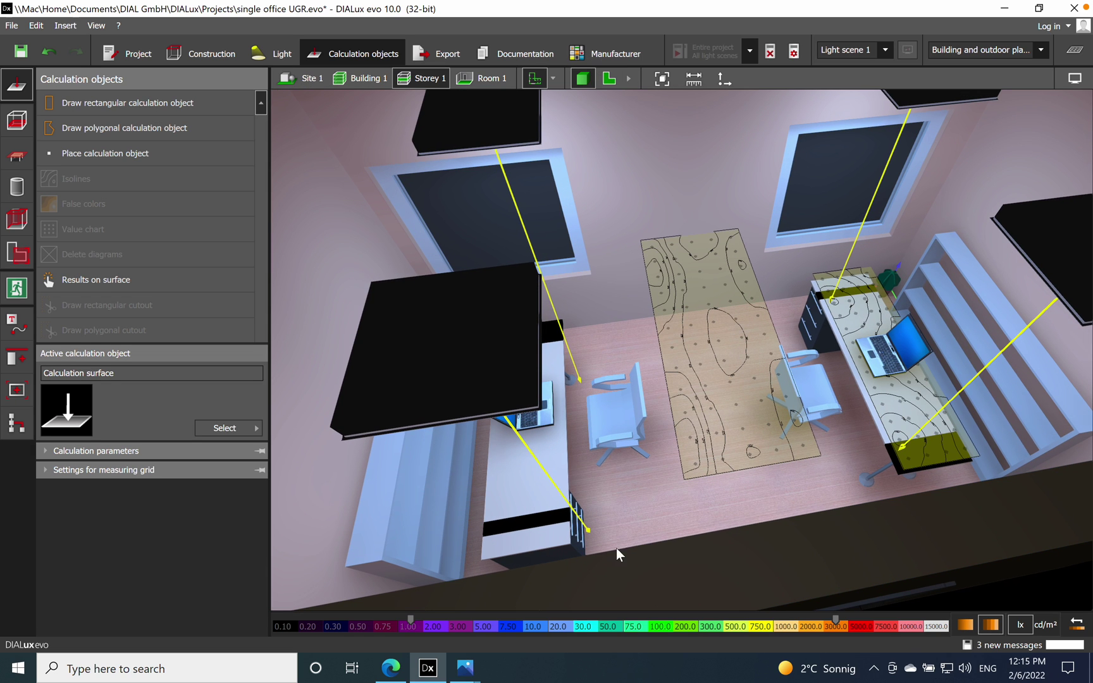
right_drag(666, 530, 781, 562)
scroll(746, 423, up, 2)
right_drag(745, 424, 902, 473)
scroll(798, 430, up, 2)
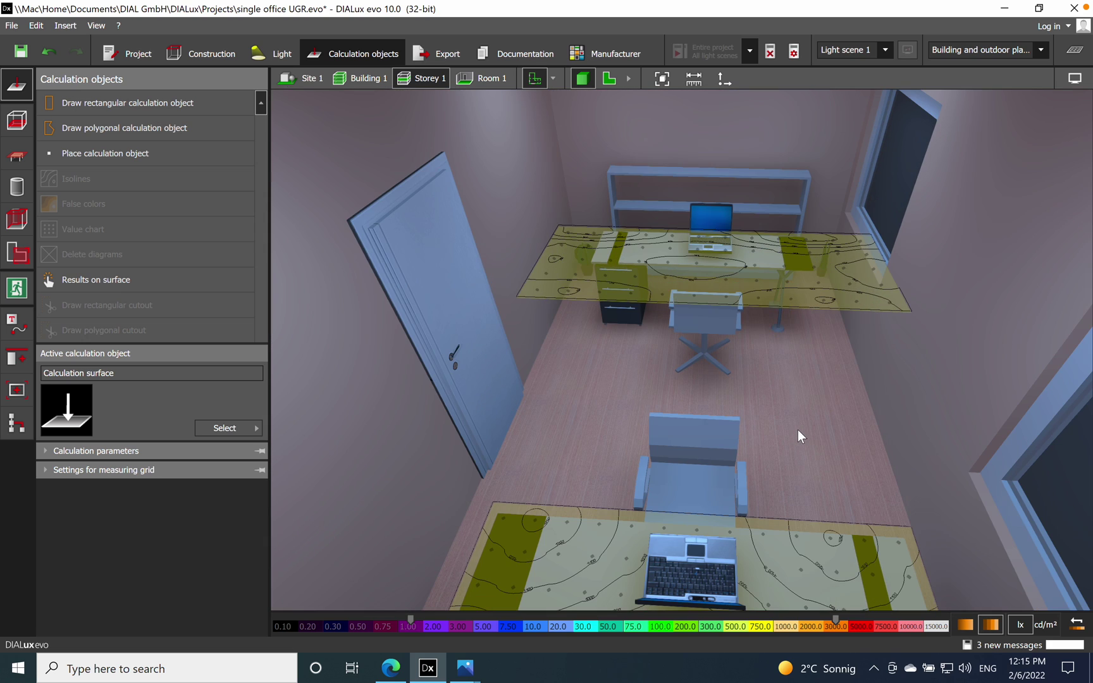